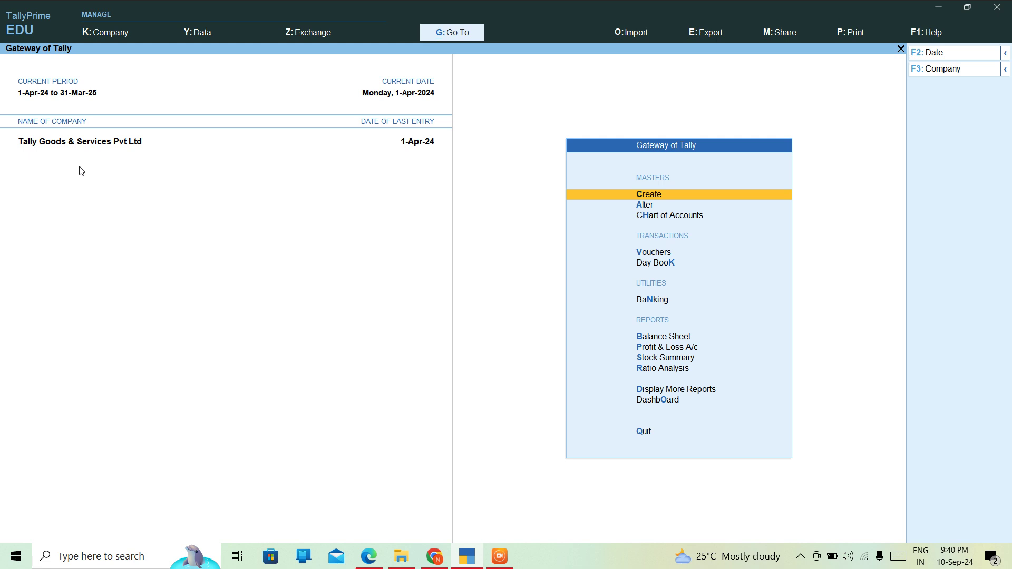
Step: Open accounting voucher creation and bring up a new Sales voucher
{"action": "key", "text": "Down"}
{"action": "key", "text": "Down"}
{"action": "key", "text": "Down"}
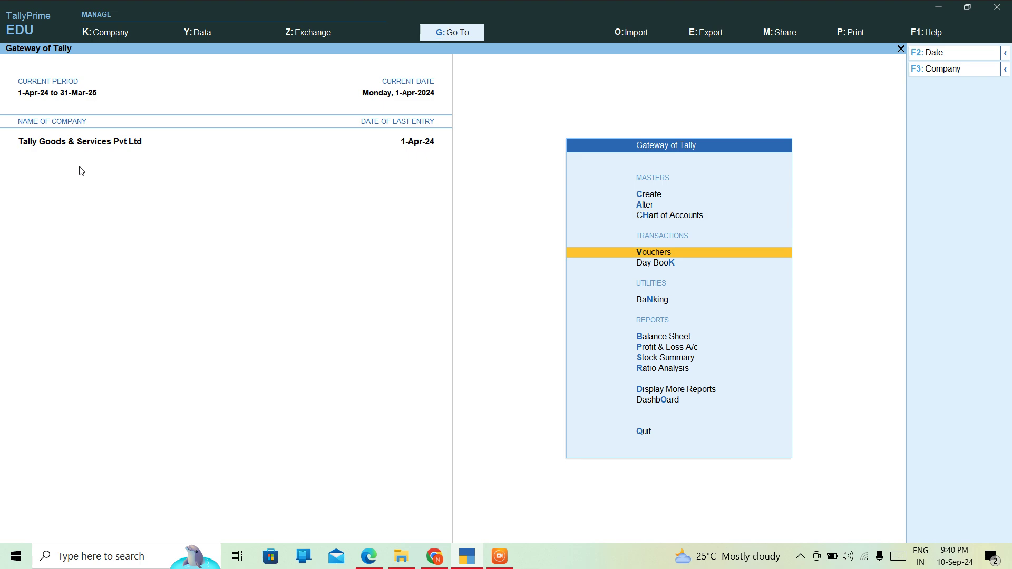
{"action": "key", "text": "Return"}
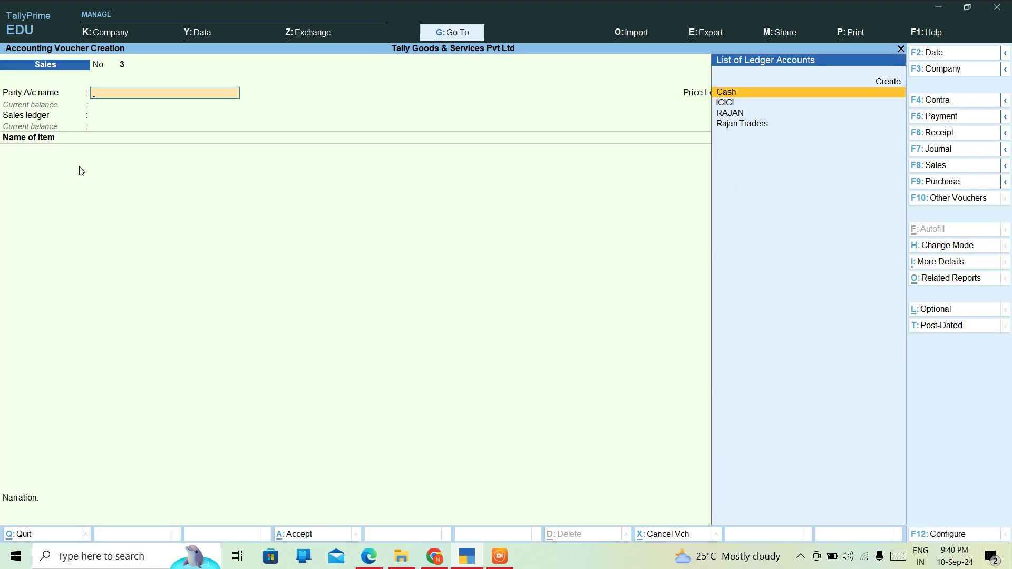
{"action": "key", "text": "F6"}
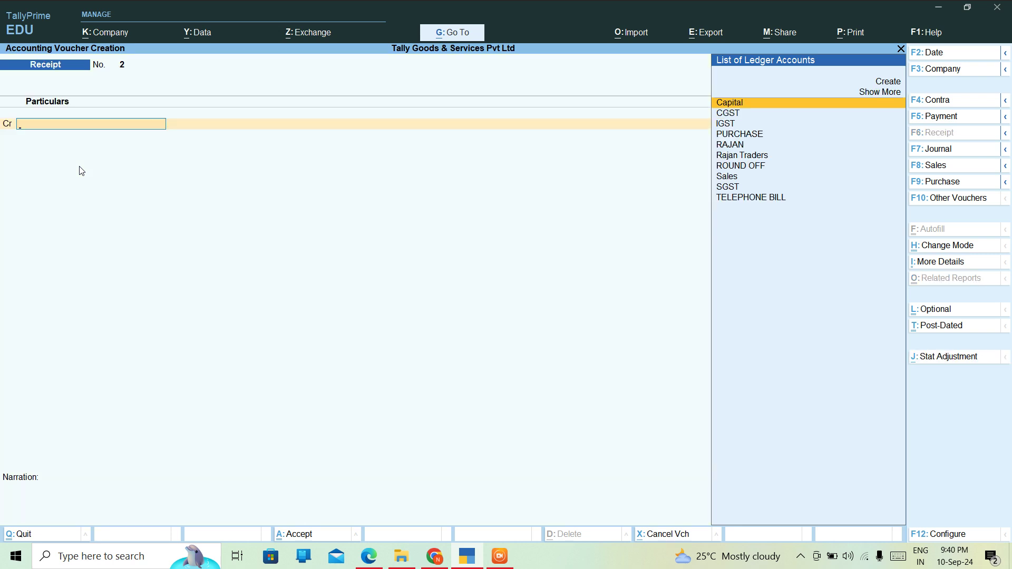
{"action": "key", "text": "F8"}
{"action": "key", "text": "Return"}
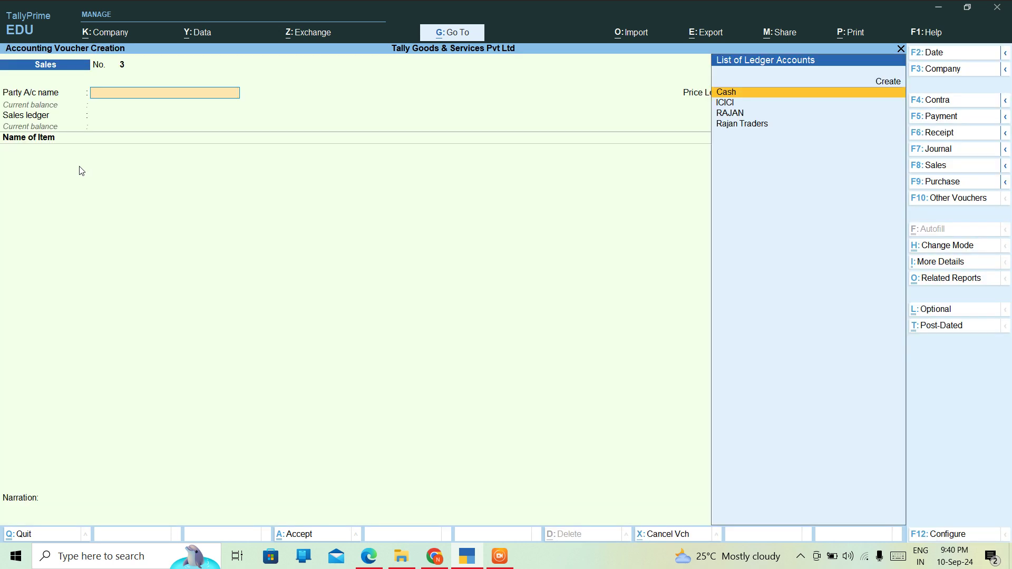
Step: Open the sales voucher configuration, set Show all configurations to No, and return it to Yes
{"action": "key", "text": "F12"}
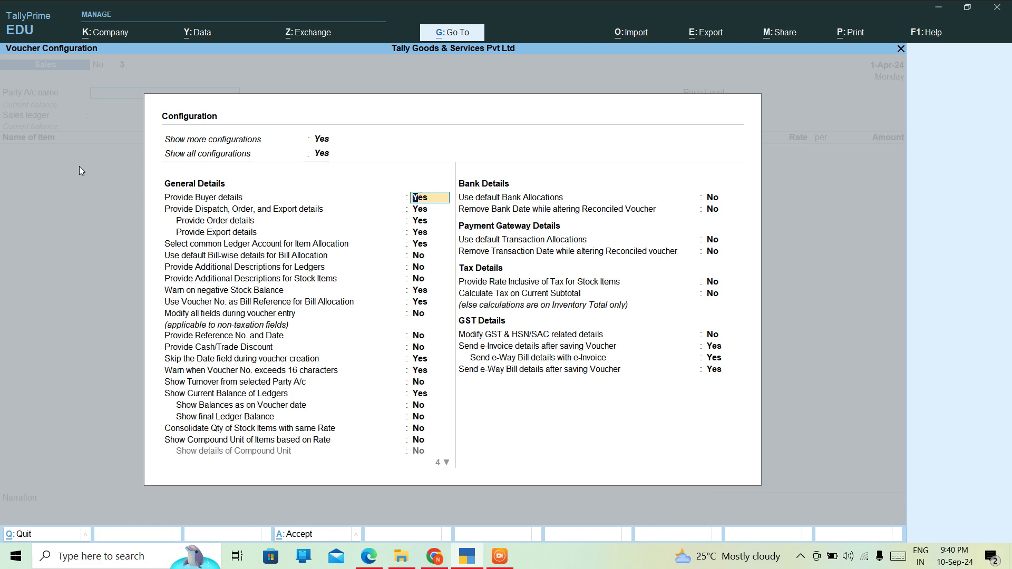
{"action": "key", "text": "Up"}
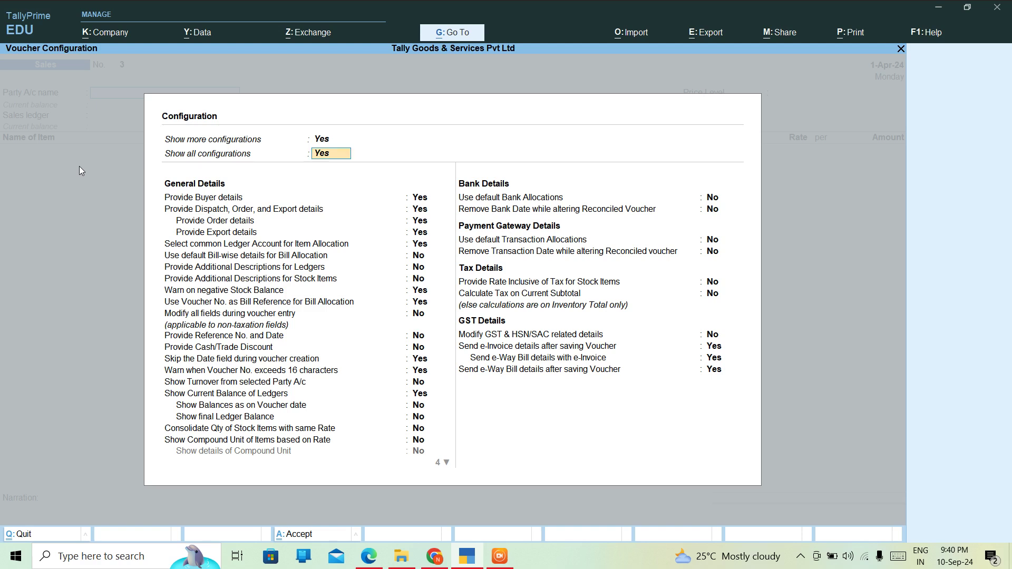
{"action": "type", "text": "n"}
{"action": "key", "text": "Return"}
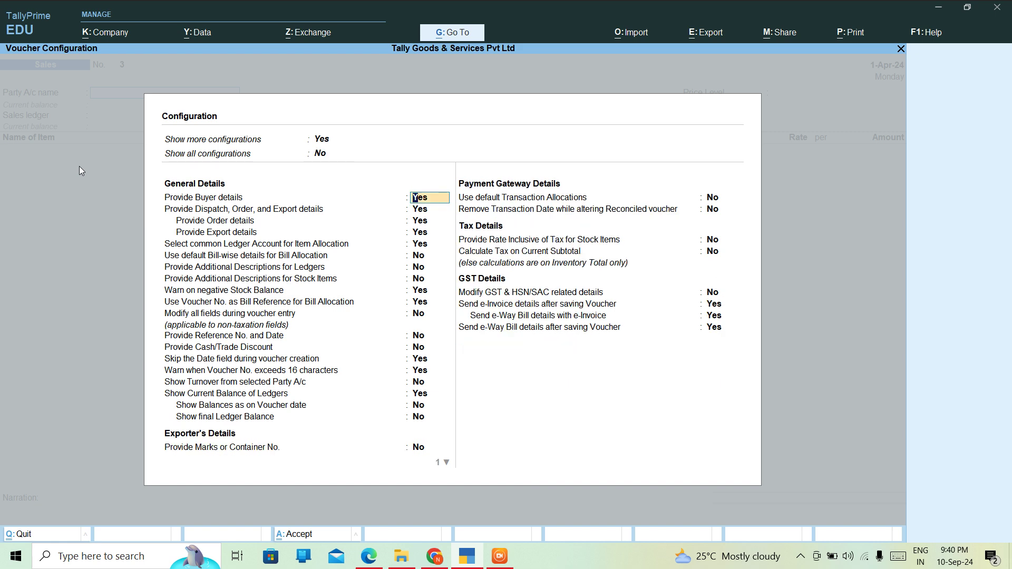
{"action": "key", "text": "Up"}
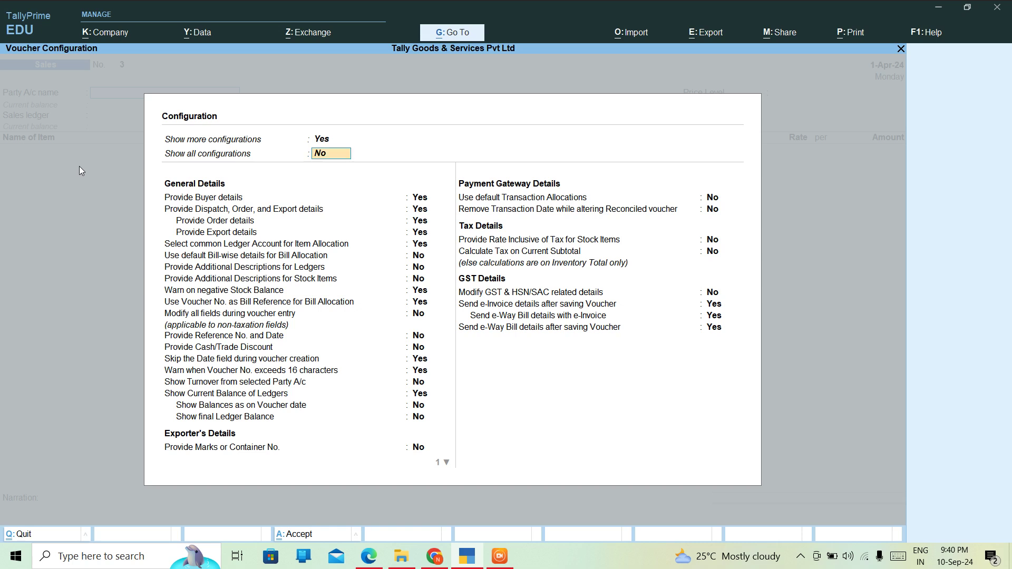
{"action": "type", "text": "y"}
{"action": "key", "text": "Return"}
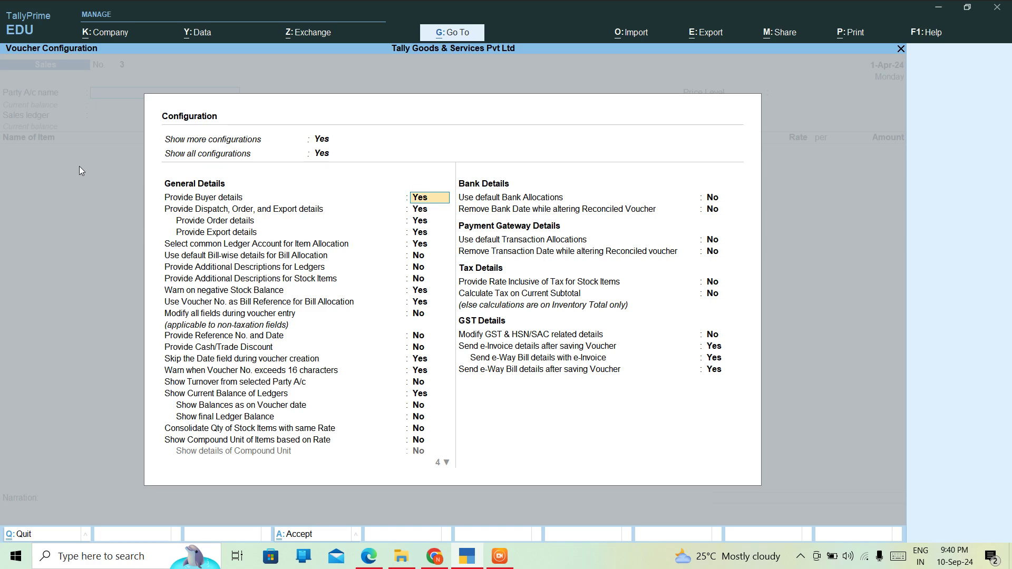
Step: Set Show Turnover from selected Party A/c to Yes and save the voucher configuration
{"action": "key", "text": "Down"}
{"action": "key", "text": "Down"}
{"action": "key", "text": "Down"}
{"action": "key", "text": "Down"}
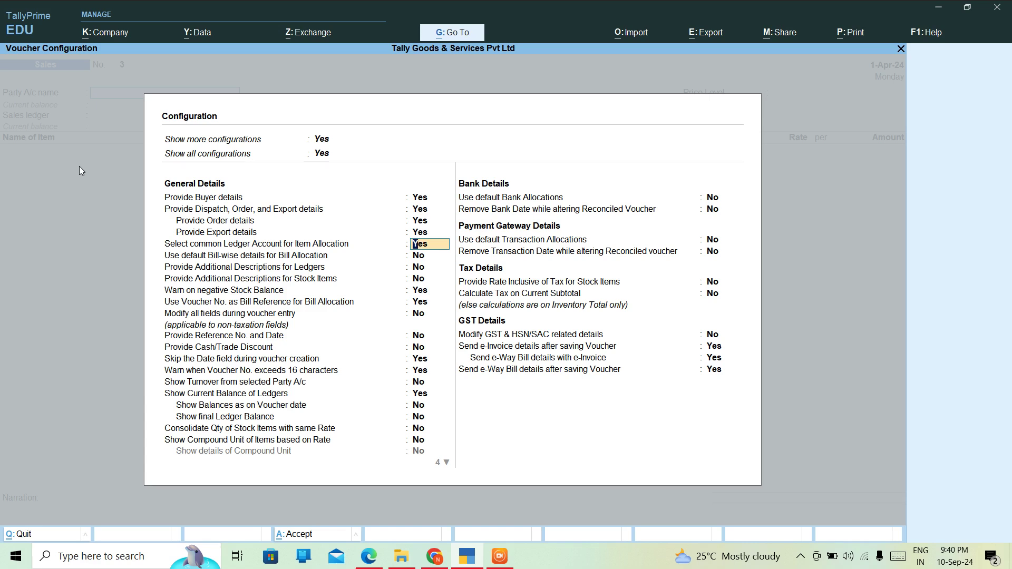
{"action": "key", "text": "Down"}
{"action": "key", "text": "Down"}
{"action": "key", "text": "Down"}
{"action": "key", "text": "Down"}
{"action": "key", "text": "Down"}
{"action": "key", "text": "Down"}
{"action": "key", "text": "Down"}
{"action": "key", "text": "Down"}
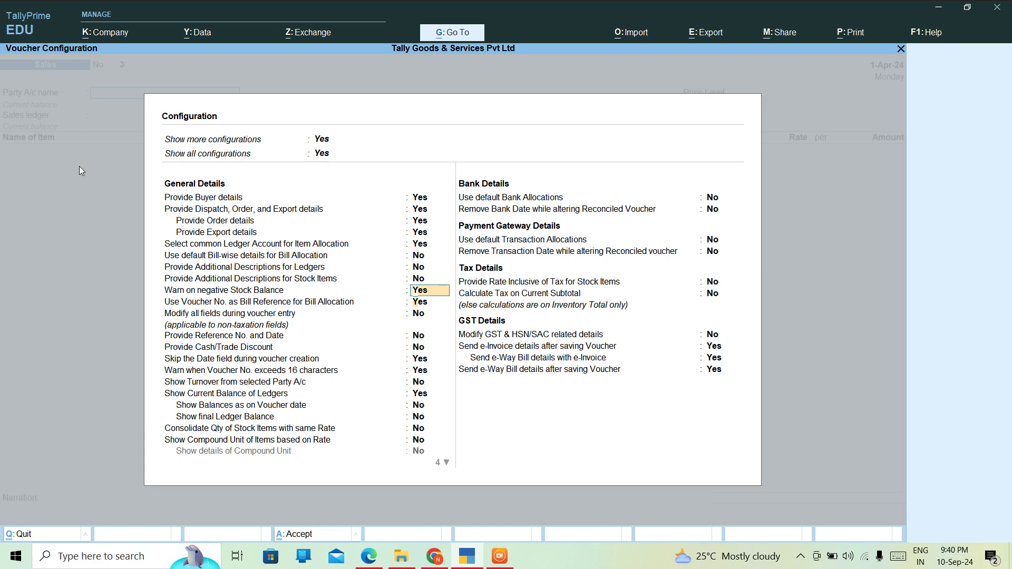
{"action": "key", "text": "Down"}
{"action": "key", "text": "Down"}
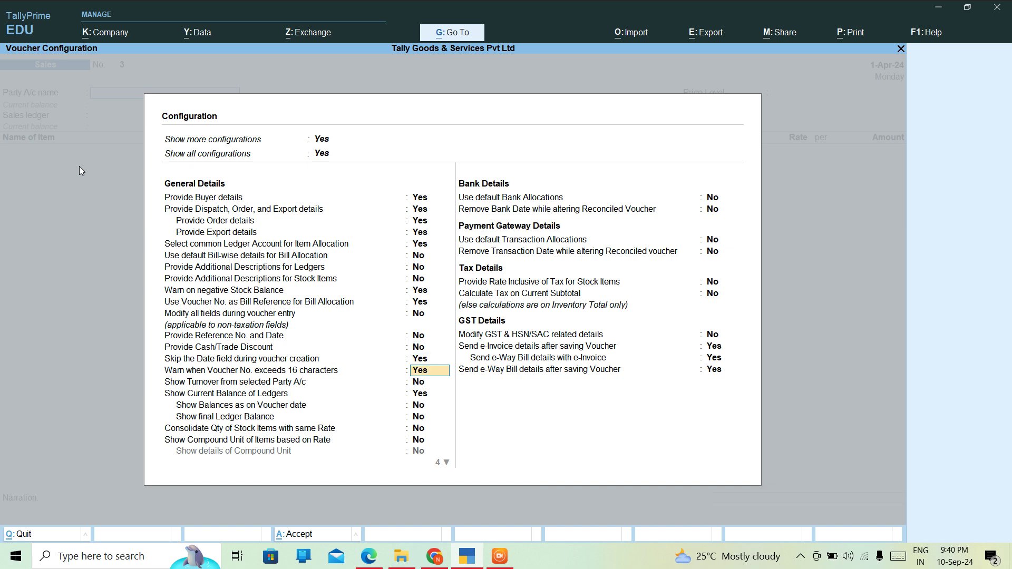
{"action": "key", "text": "Down"}
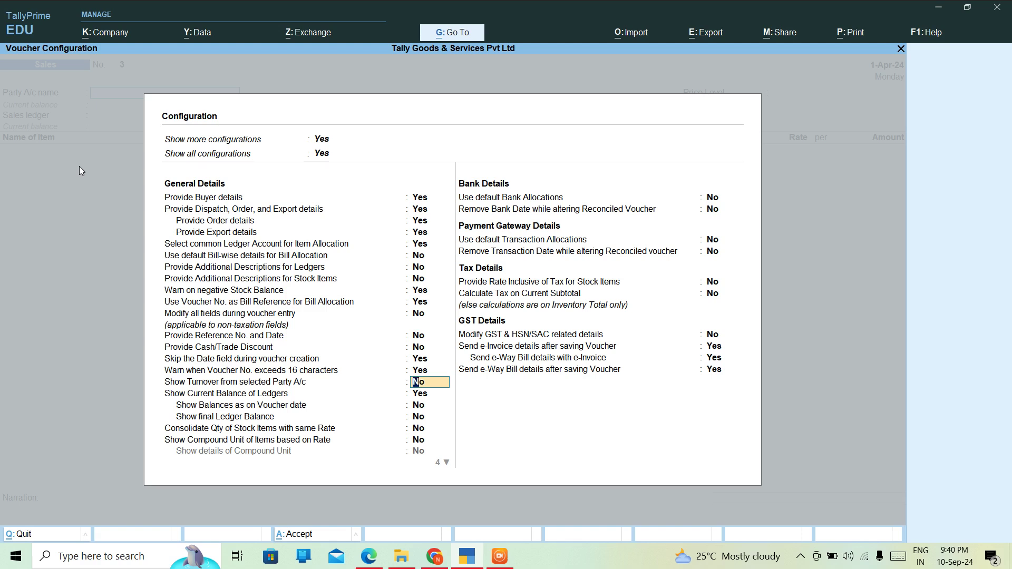
{"action": "type", "text": "y"}
{"action": "key", "text": "Return"}
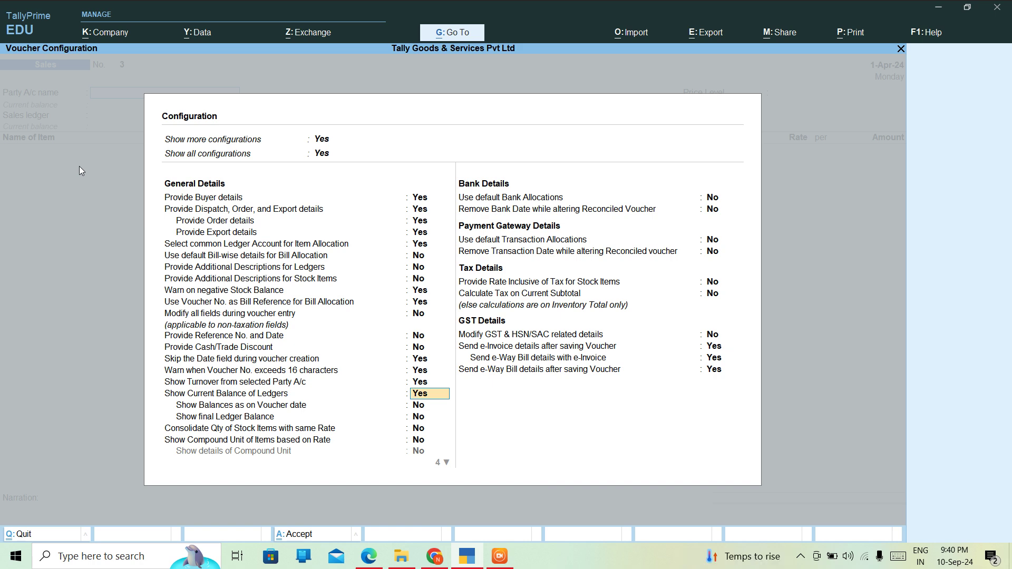
{"action": "key", "text": "ctrl+a"}
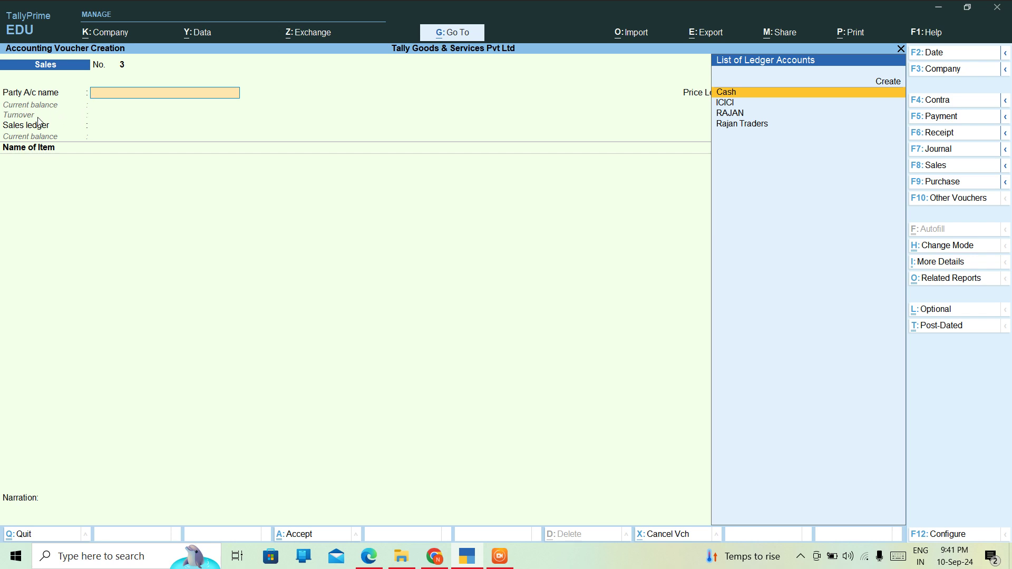
Step: Reopen the voucher configuration, set Show Turnover from selected Party A/c to No, and save it
{"action": "key", "text": "F12"}
{"action": "key", "text": "Down"}
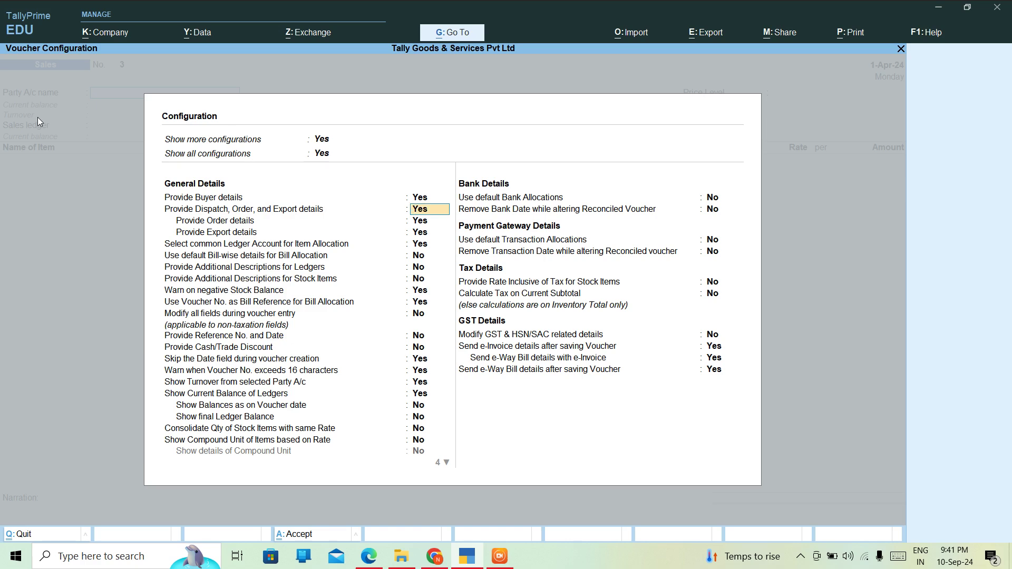
{"action": "key", "text": "Down"}
{"action": "key", "text": "Down"}
{"action": "key", "text": "Down"}
{"action": "key", "text": "Down"}
{"action": "key", "text": "Down"}
{"action": "key", "text": "Down"}
{"action": "key", "text": "Down"}
{"action": "key", "text": "Down"}
{"action": "key", "text": "Down"}
{"action": "key", "text": "Down"}
{"action": "key", "text": "Down"}
{"action": "key", "text": "Down"}
{"action": "key", "text": "Down"}
{"action": "key", "text": "Down"}
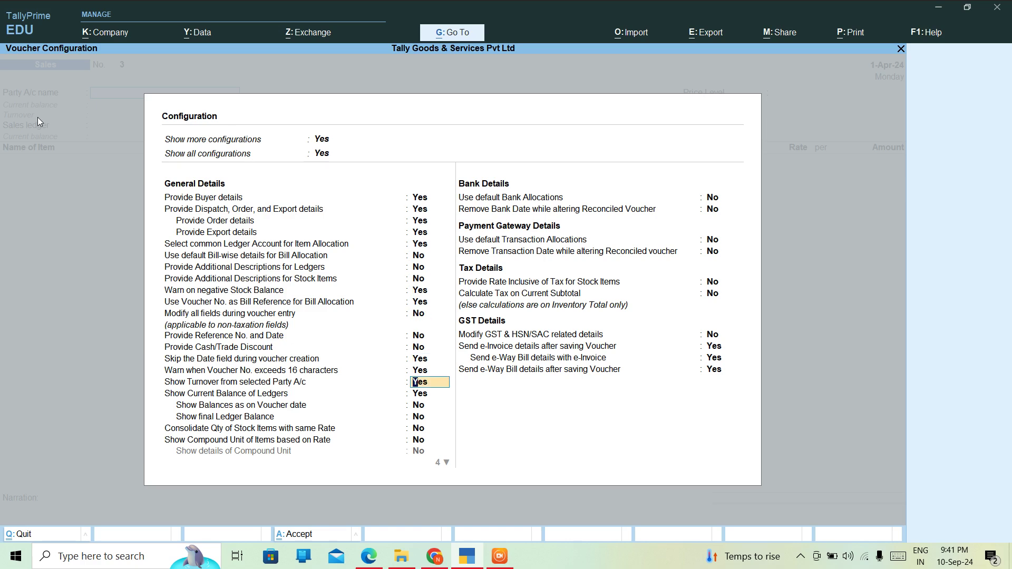
{"action": "key", "text": "n"}
{"action": "key", "text": "Return"}
{"action": "key", "text": "ctrl+a"}
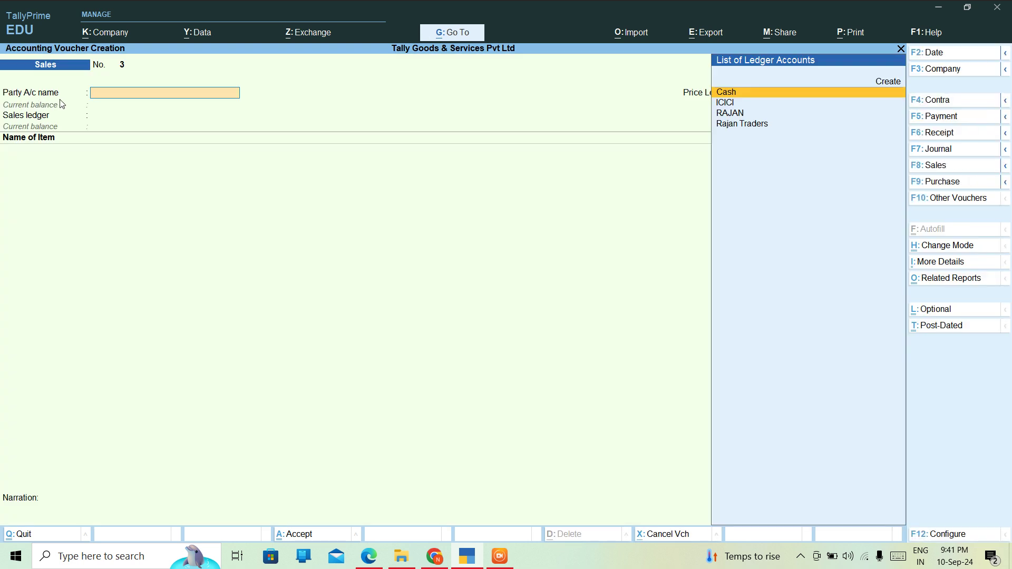
Step: In the voucher configuration, turn Show Turnover from selected Party A/c back to Yes and save the settings
{"action": "key", "text": "F12"}
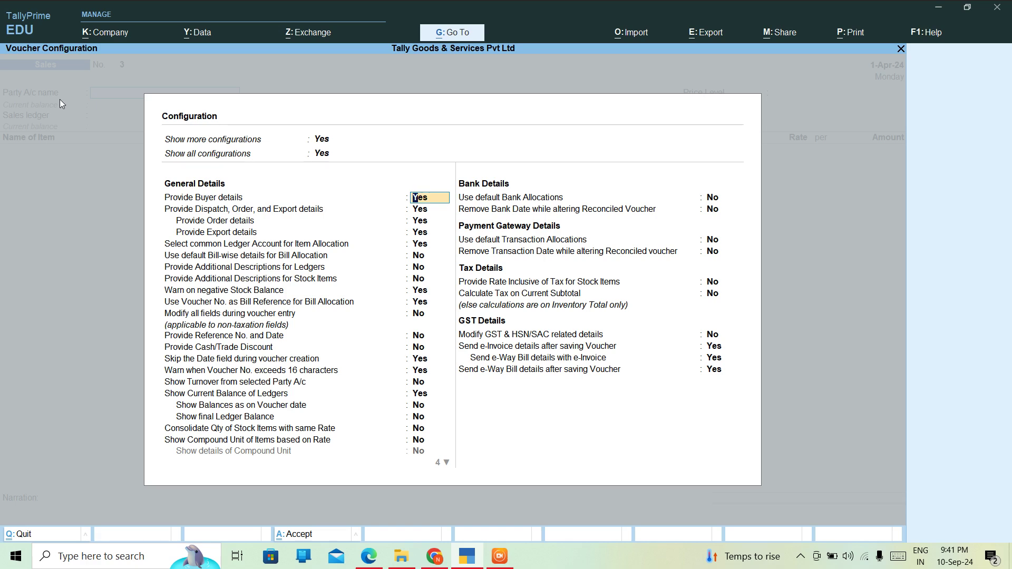
{"action": "key", "text": "Down"}
{"action": "key", "text": "Down"}
{"action": "key", "text": "Down"}
{"action": "key", "text": "Down"}
{"action": "key", "text": "Down"}
{"action": "key", "text": "Down"}
{"action": "key", "text": "Down"}
{"action": "key", "text": "Down"}
{"action": "key", "text": "Down"}
{"action": "key", "text": "Down"}
{"action": "key", "text": "Down"}
{"action": "key", "text": "Down"}
{"action": "key", "text": "Down"}
{"action": "key", "text": "Down"}
{"action": "key", "text": "Down"}
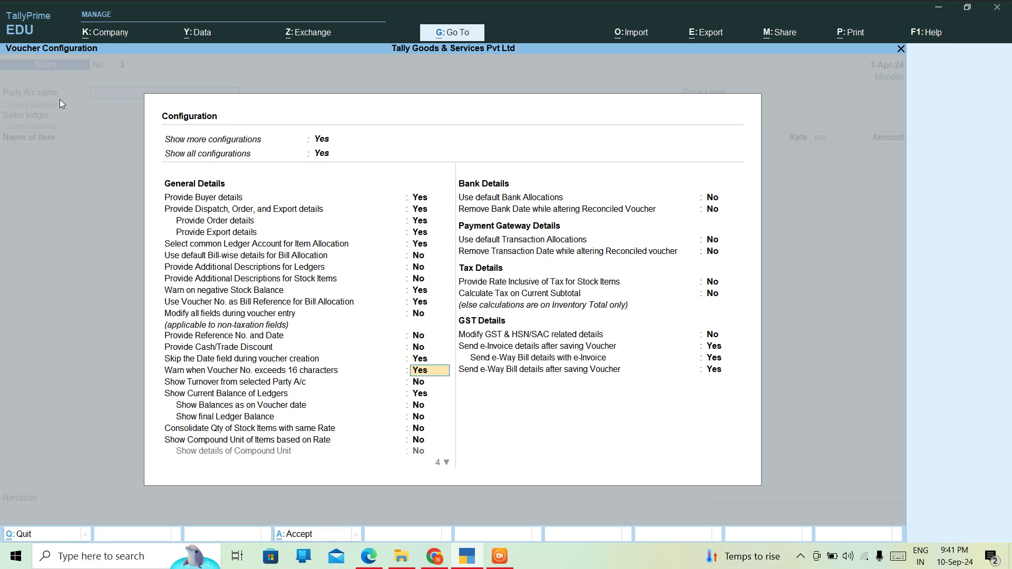
{"action": "type", "text": "y"}
{"action": "key", "text": "Return"}
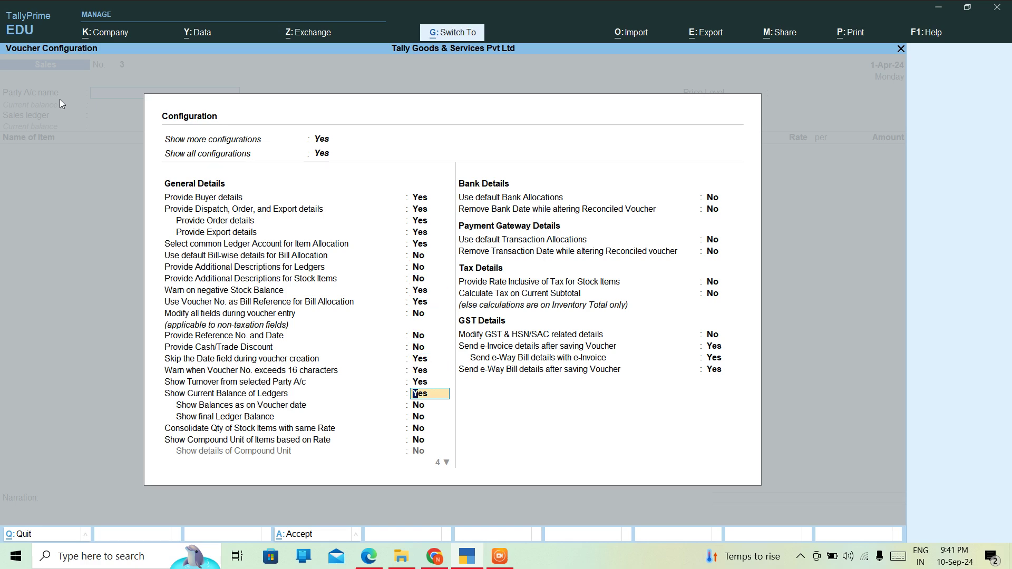
{"action": "key", "text": "ctrl+a"}
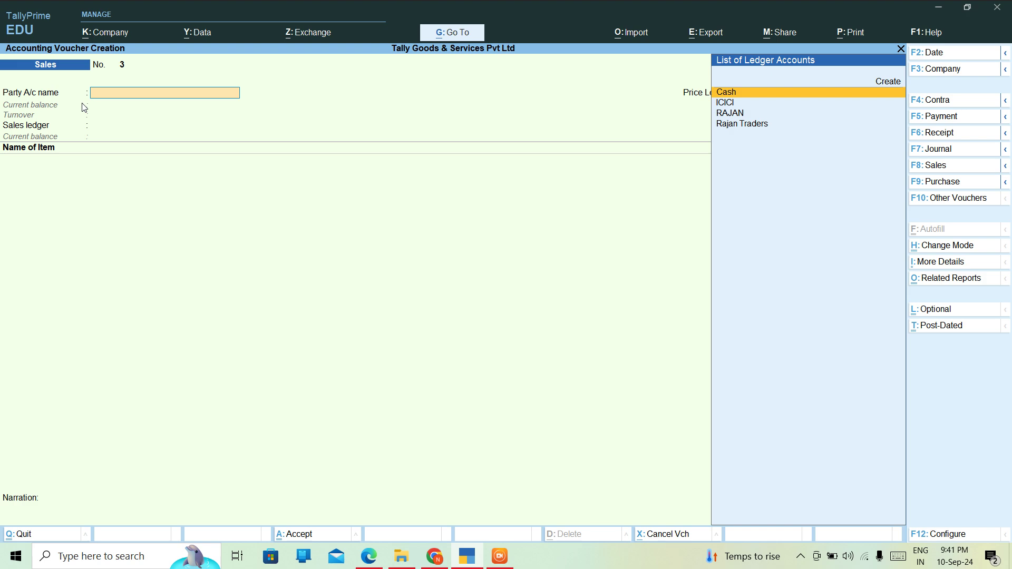
Step: Choose Rajan Traders as the party account of the sales voucher
{"action": "key", "text": "Down"}
{"action": "key", "text": "Down"}
{"action": "key", "text": "Down"}
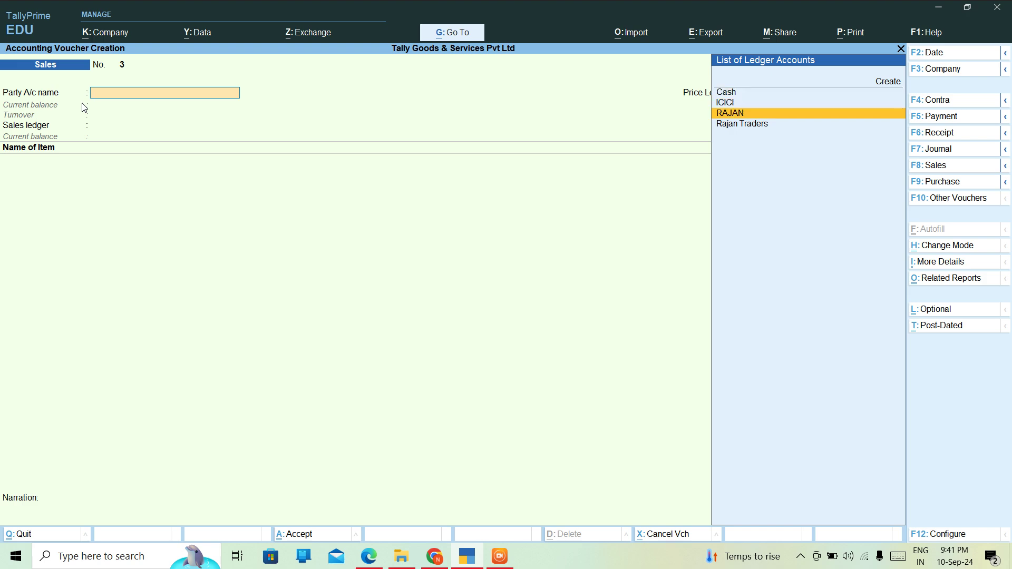
{"action": "key", "text": "Return"}
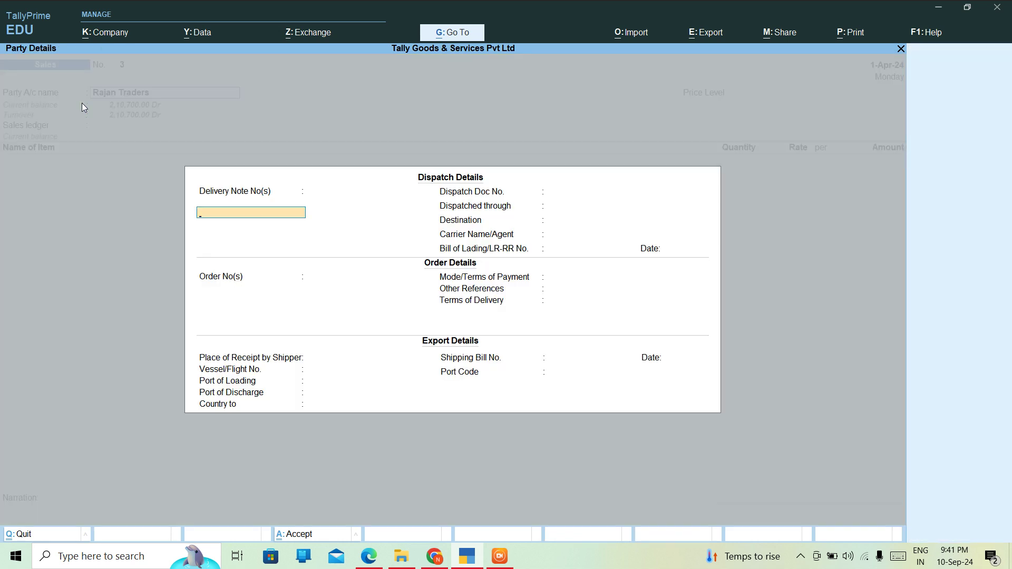
Step: Leave the dispatch, order and export details blank and accept the party details with their default entries
{"action": "key", "text": "Return"}
{"action": "key", "text": "Return"}
{"action": "key", "text": "Return"}
{"action": "key", "text": "Return"}
{"action": "key", "text": "Return"}
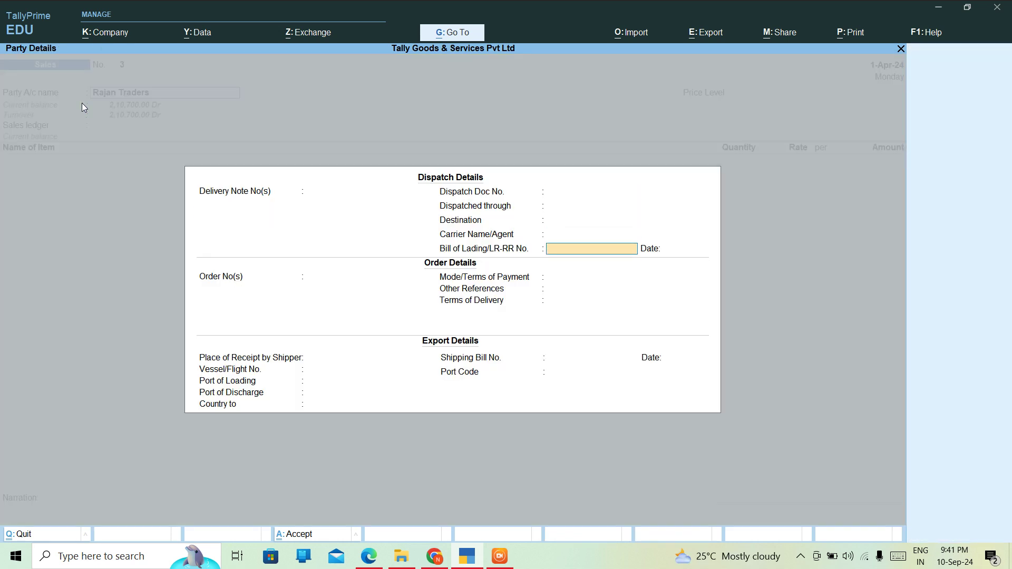
{"action": "key", "text": "Return"}
{"action": "key", "text": "Return"}
{"action": "key", "text": "Return"}
{"action": "key", "text": "Return"}
{"action": "key", "text": "Return"}
{"action": "key", "text": "ctrl+a"}
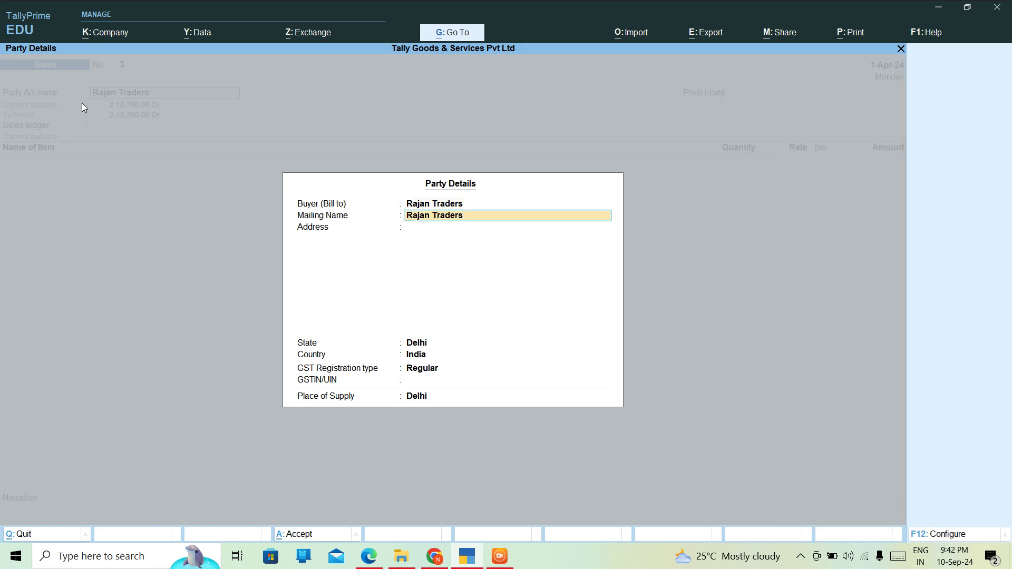
{"action": "key", "text": "ctrl"}
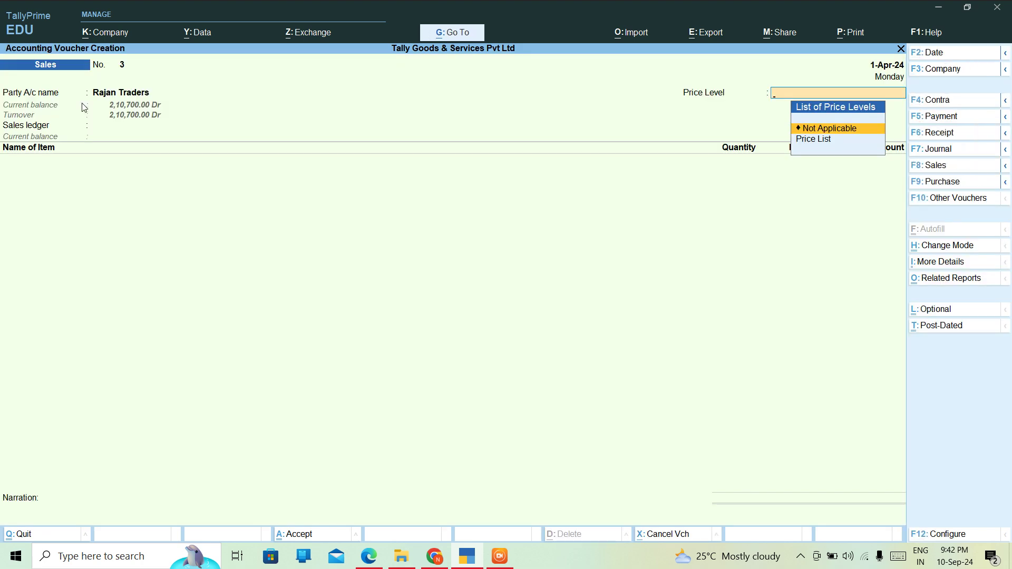
Step: Set the price level to Not Applicable and the sales ledger to Sales
{"action": "key", "text": "Return"}
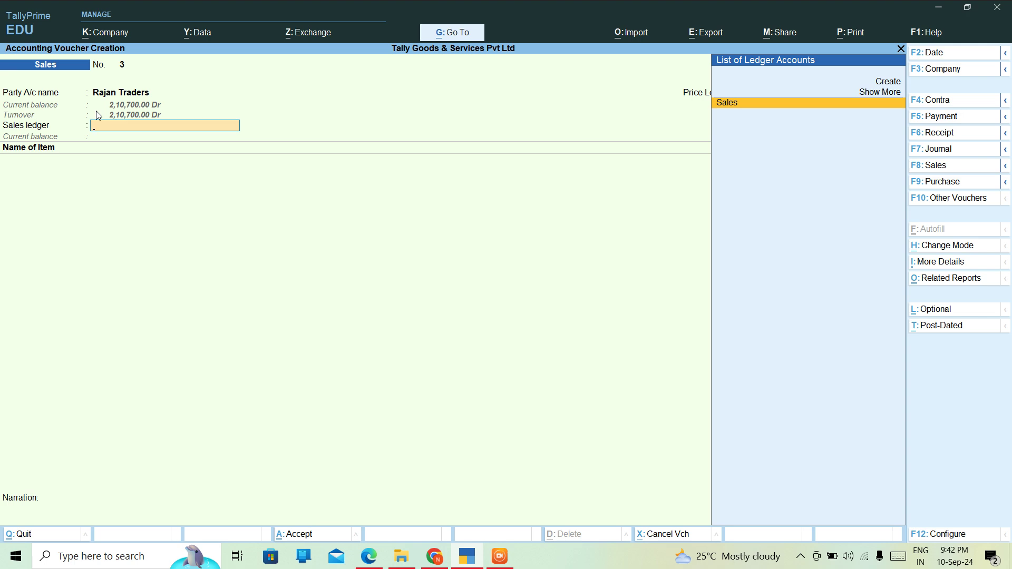
{"action": "key", "text": "Return"}
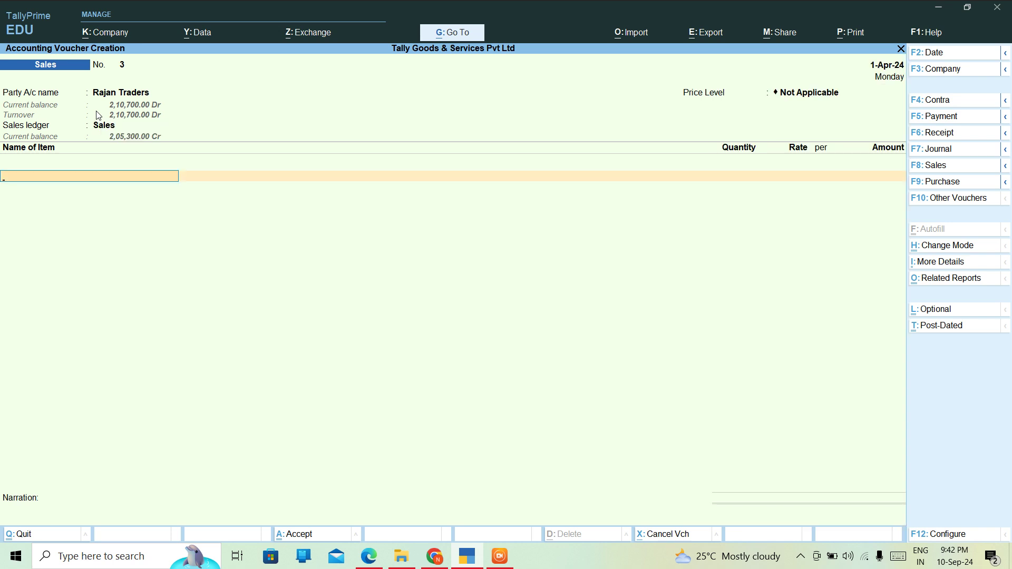
Step: Add the stock item Bulb with quantity 5 PCS at the rate 6,900.00 and end the item list
{"action": "type", "text": "D"}
{"action": "key", "text": "BackSpace"}
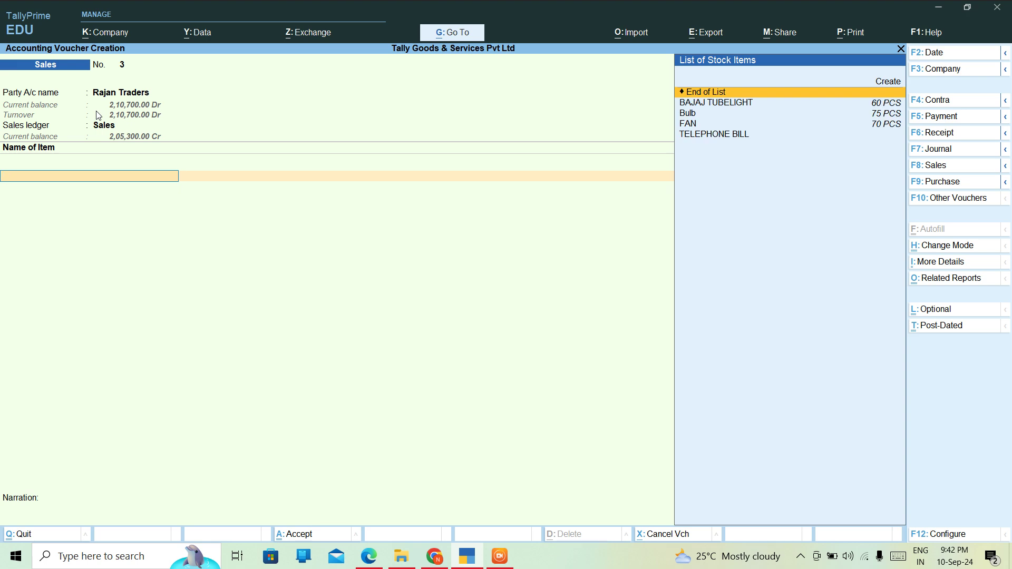
{"action": "key", "text": "Down"}
{"action": "key", "text": "Down"}
{"action": "key", "text": "Down"}
{"action": "key", "text": "Up"}
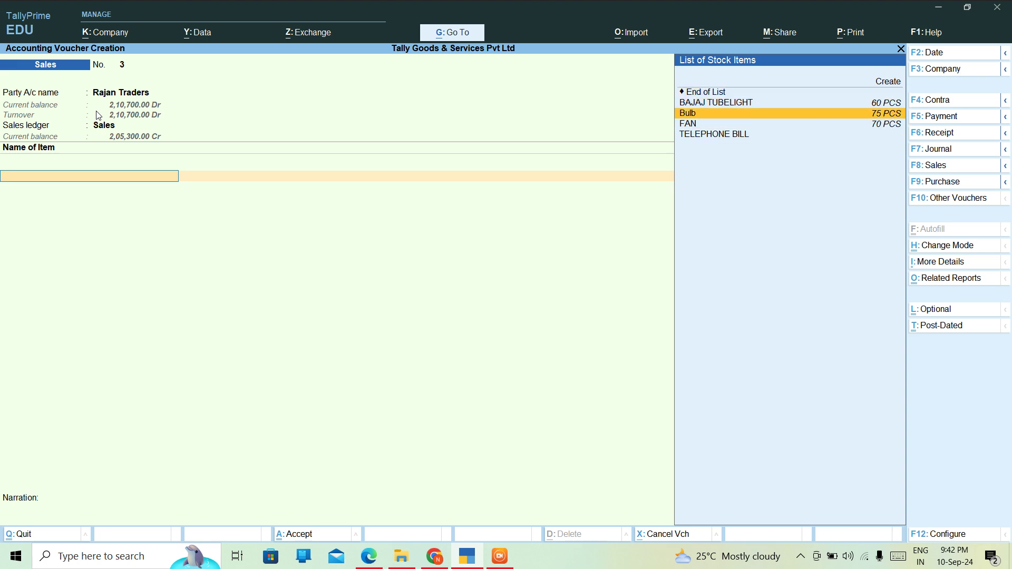
{"action": "key", "text": "Return"}
{"action": "type", "text": "5"}
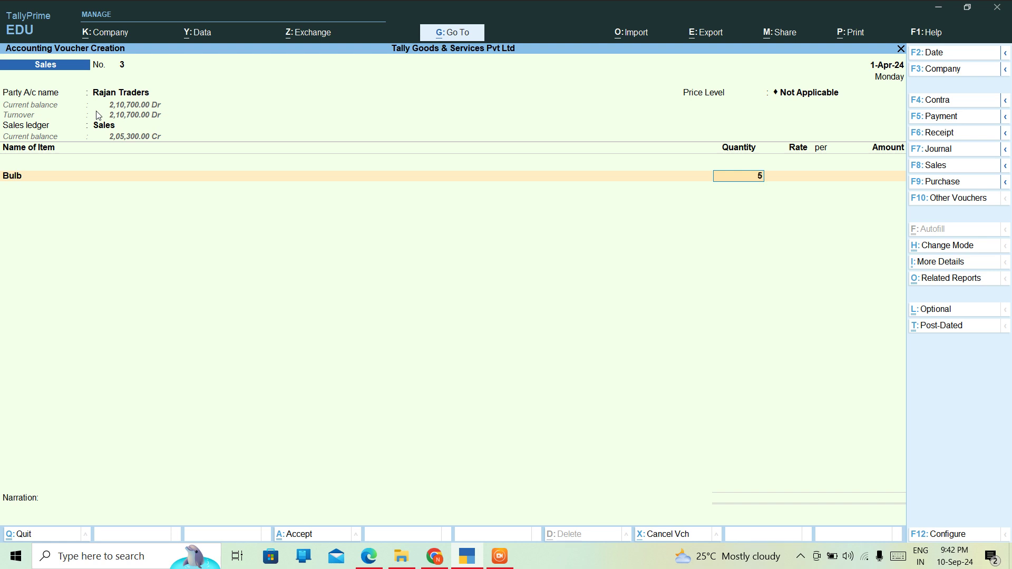
{"action": "key", "text": "Return"}
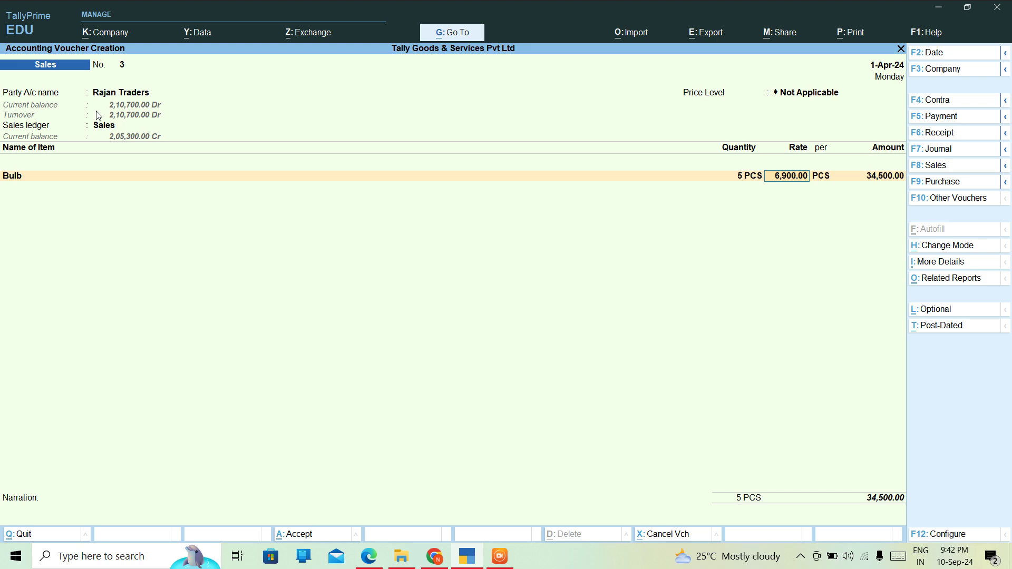
{"action": "key", "text": "Return"}
{"action": "key", "text": "Return"}
{"action": "key", "text": "Return"}
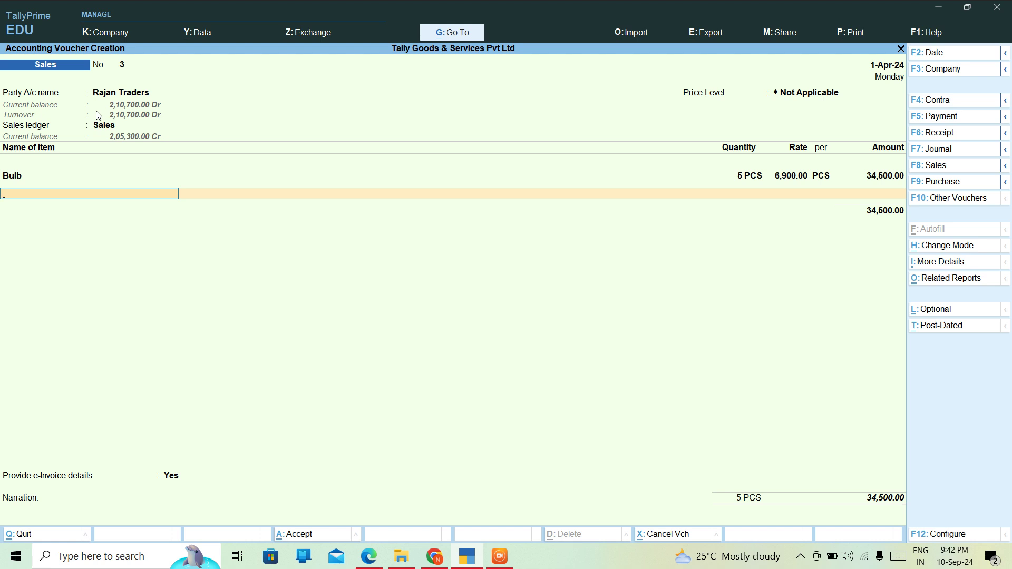
{"action": "key", "text": "Return"}
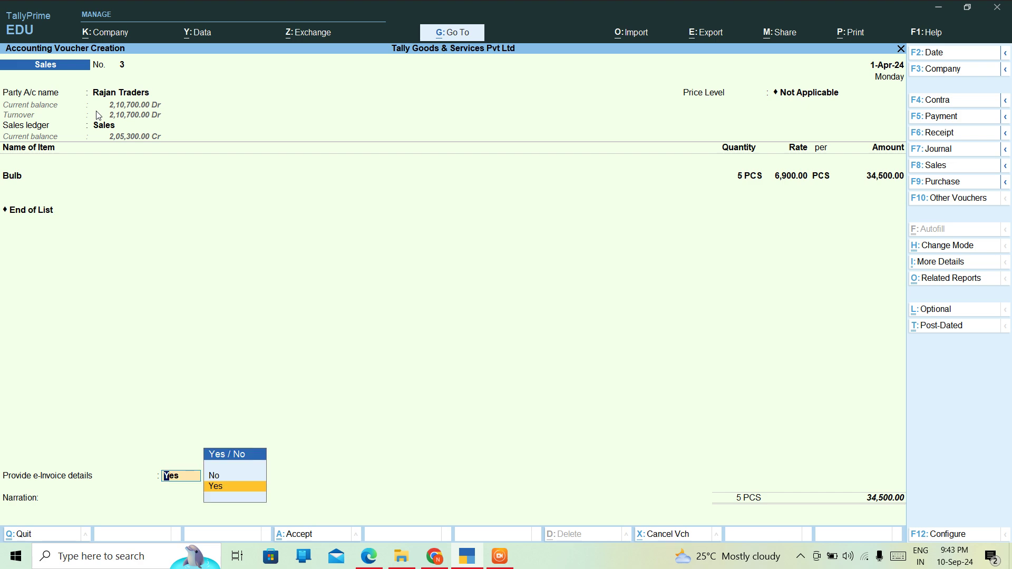
Step: Choose Yes for providing e-Invoice details and leave the acknowledgement, IRN and place of party fields blank
{"action": "key", "text": "Return"}
{"action": "key", "text": "Return"}
{"action": "key", "text": "Return"}
{"action": "key", "text": "Return"}
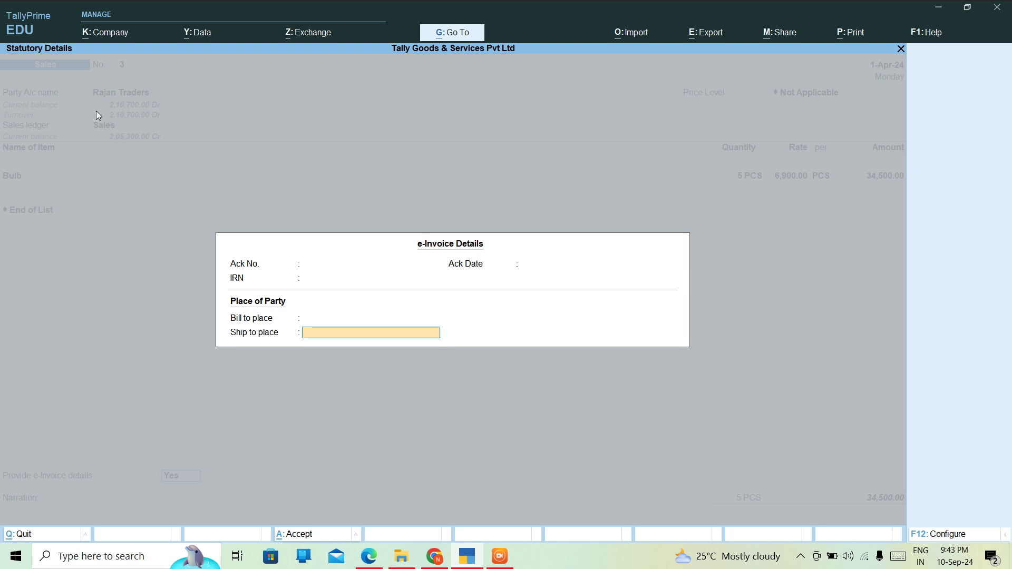
{"action": "key", "text": "Return"}
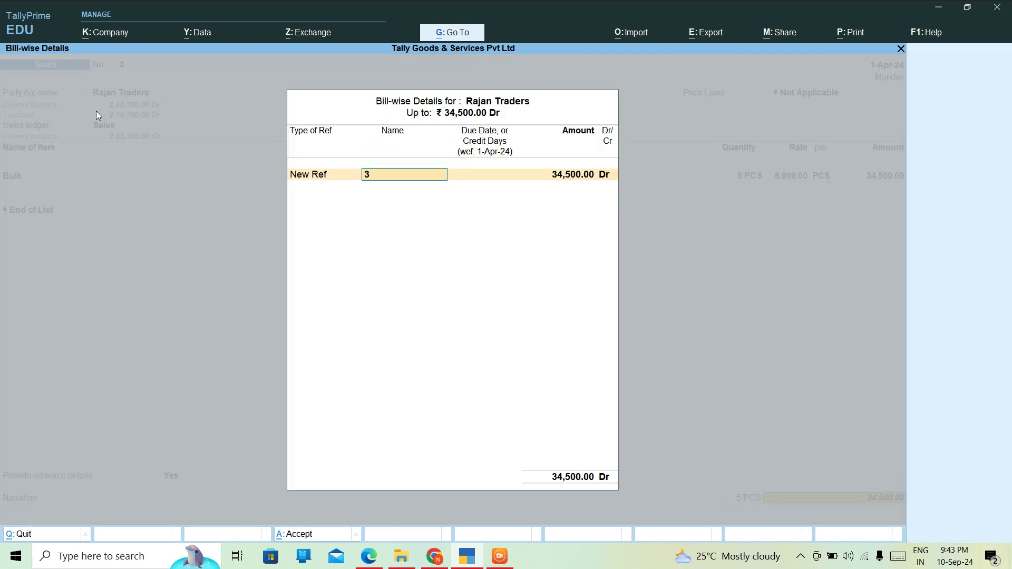
Step: Name the new bill reference 2 for Rajan Traders, leaving the due date blank and the full amount as debit
{"action": "type", "text": "2"}
{"action": "key", "text": "Return"}
{"action": "key", "text": "Return"}
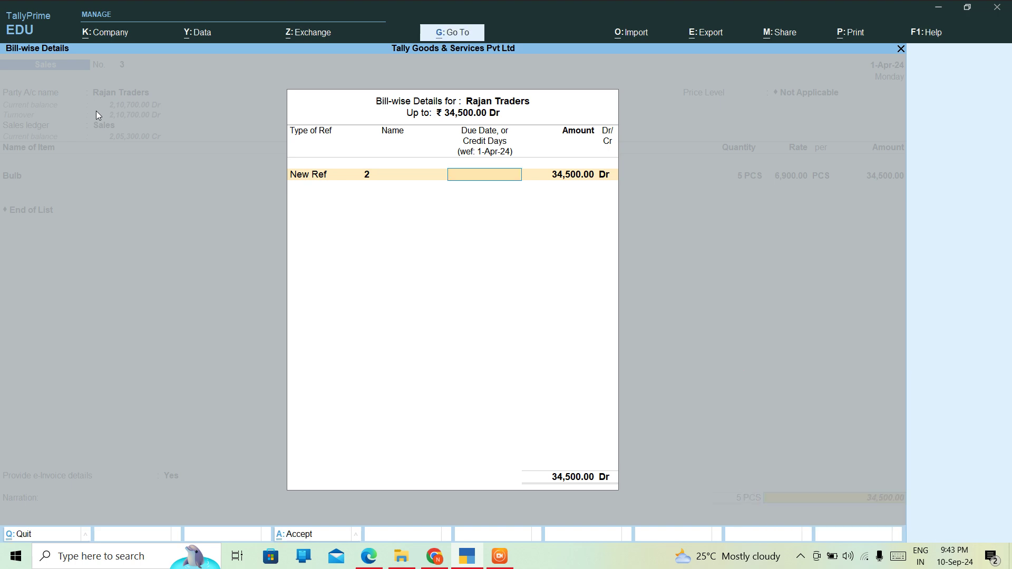
{"action": "key", "text": "Return"}
{"action": "key", "text": "Return"}
{"action": "key", "text": "Return"}
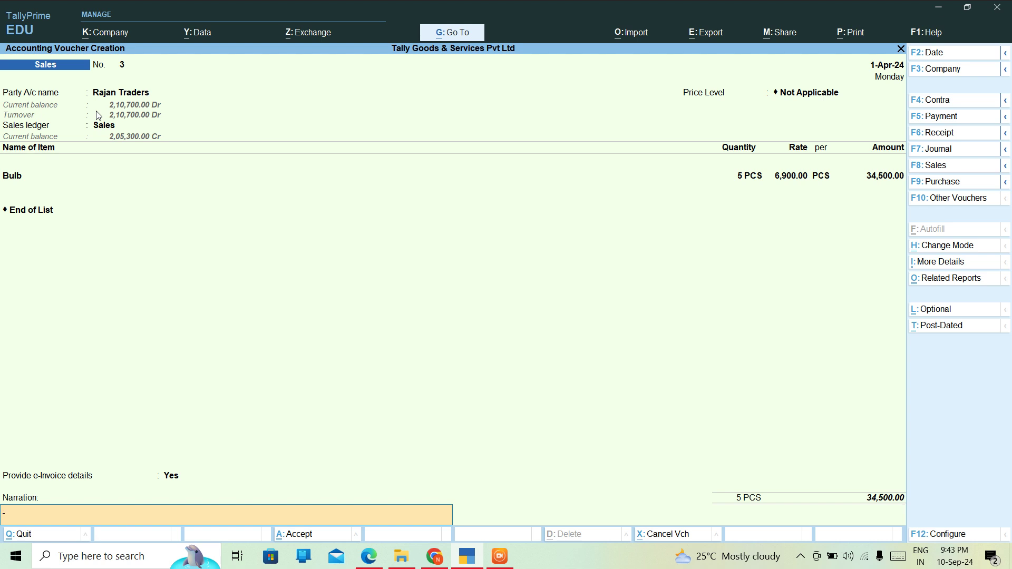
Step: Save the sales voucher without a narration and answer the e-Invoice generation prompt
{"action": "key", "text": "Return"}
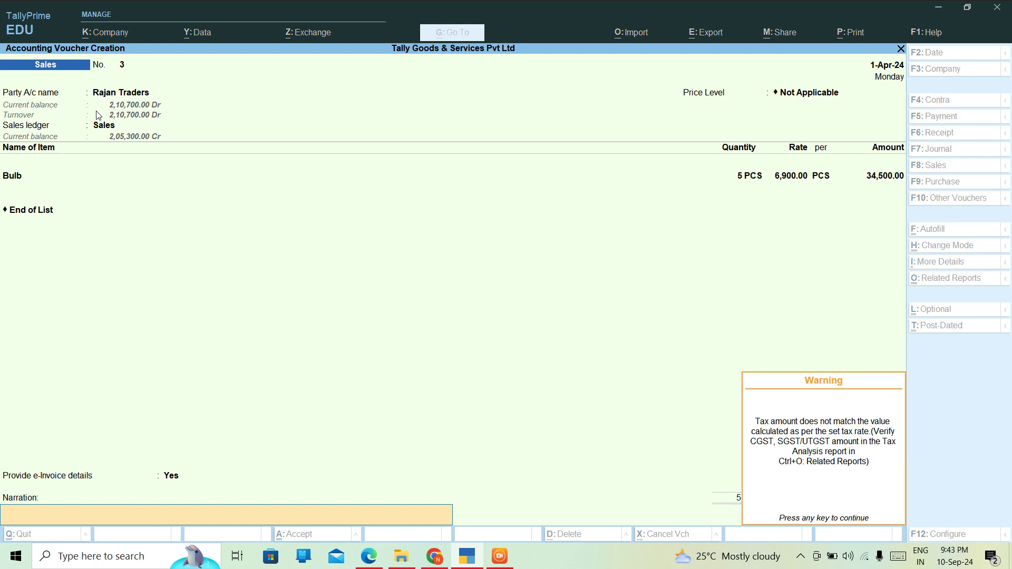
{"action": "key", "text": "Return"}
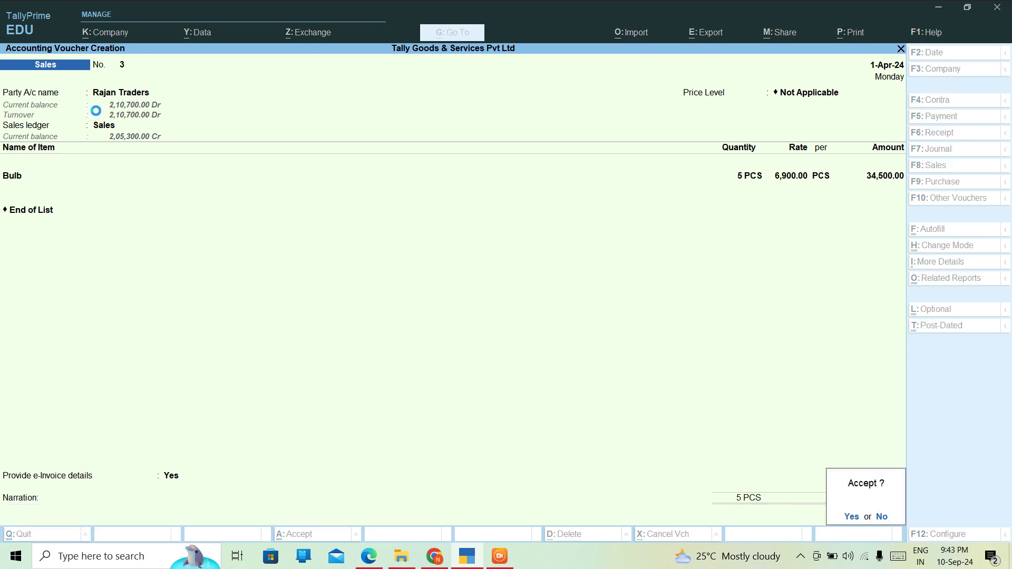
{"action": "key", "text": "Return"}
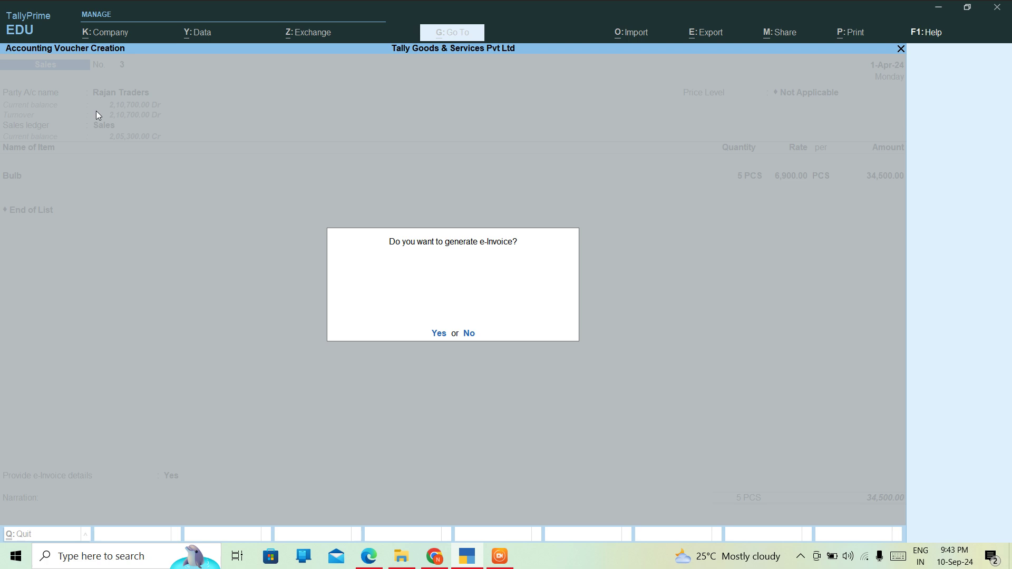
{"action": "key", "text": "Return"}
{"action": "key", "text": "Return"}
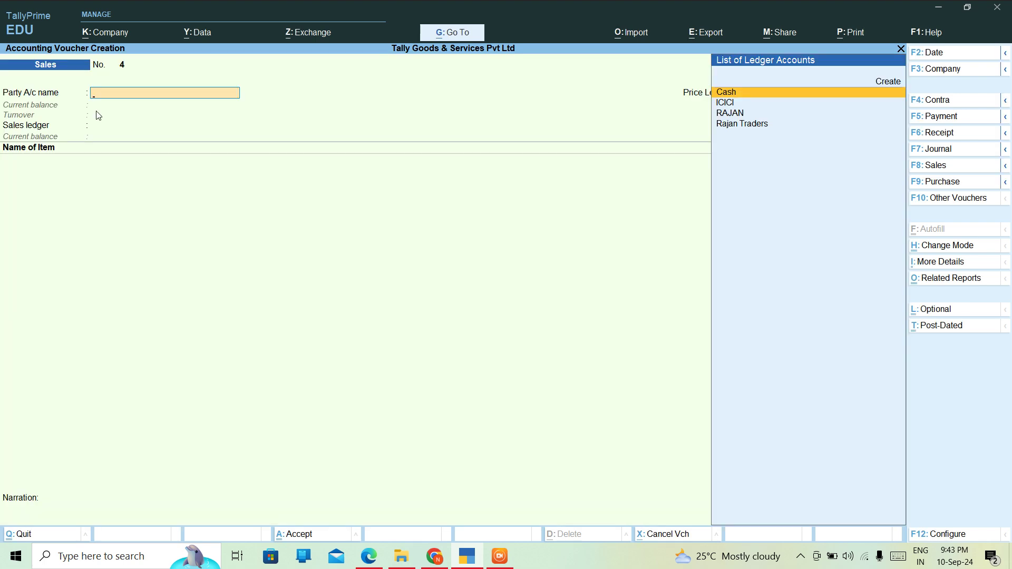
Step: Quit the new blank sales voucher and open the Day Book
{"action": "key", "text": "Escape"}
{"action": "key", "text": "y"}
{"action": "key", "text": "Down"}
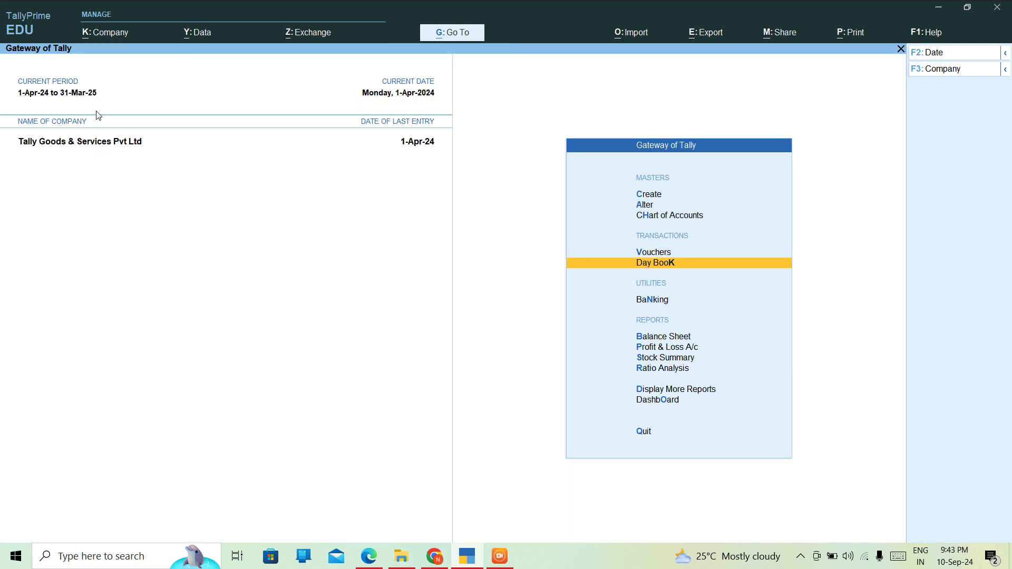
{"action": "key", "text": "Return"}
Step: Open Rajan Traders' sales voucher no. 3 from the Day Book
{"action": "key", "text": "Down"}
{"action": "key", "text": "Down"}
{"action": "key", "text": "Down"}
{"action": "key", "text": "Down"}
{"action": "key", "text": "Down"}
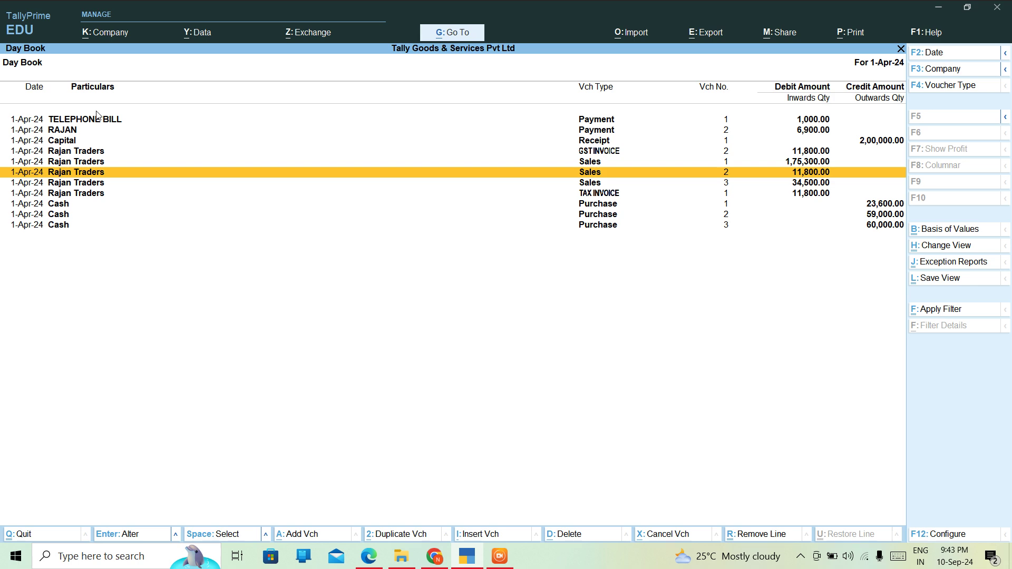
{"action": "key", "text": "Up"}
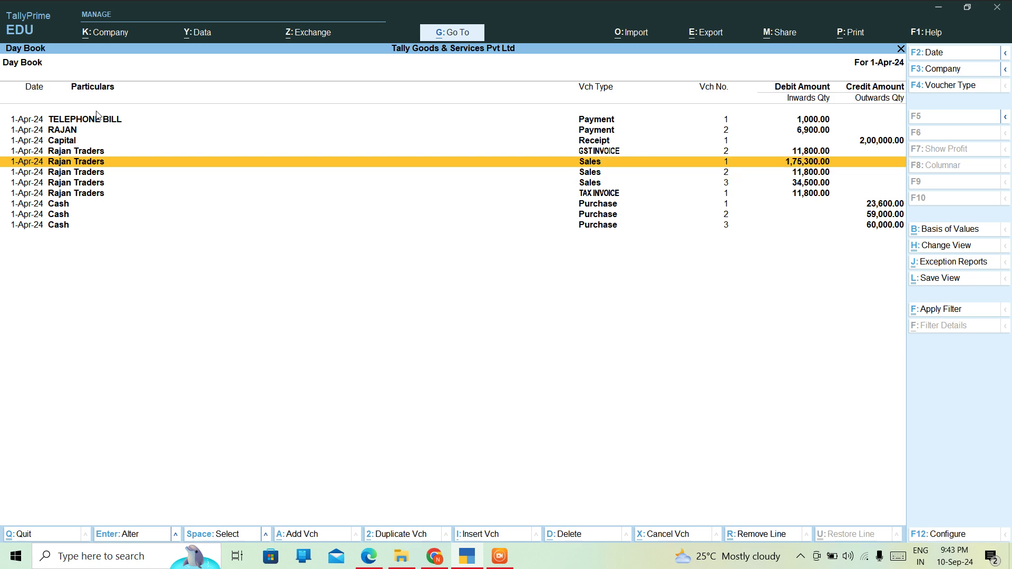
{"action": "key", "text": "Down"}
{"action": "key", "text": "Down"}
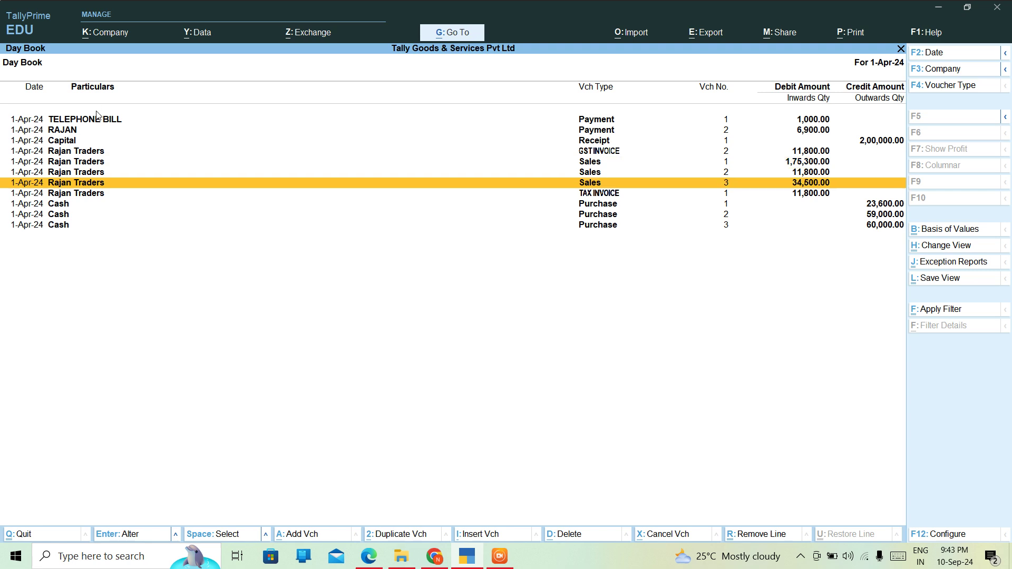
{"action": "key", "text": "Return"}
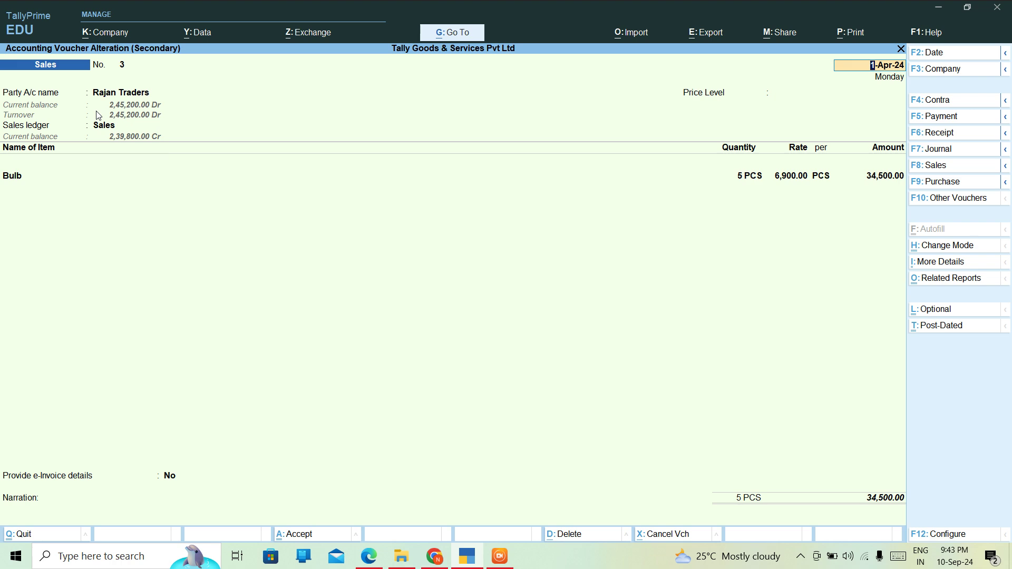
Step: Accept the voucher and preview its printed Tax Invoice, enlarging it to read down to the declaration
{"action": "key", "text": "ctrl+a"}
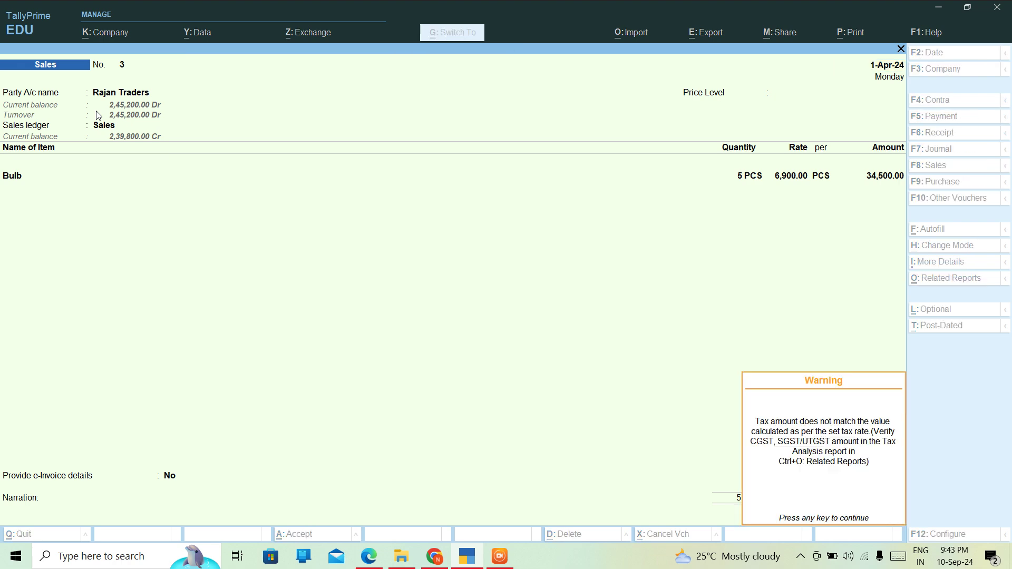
{"action": "key", "text": "Return"}
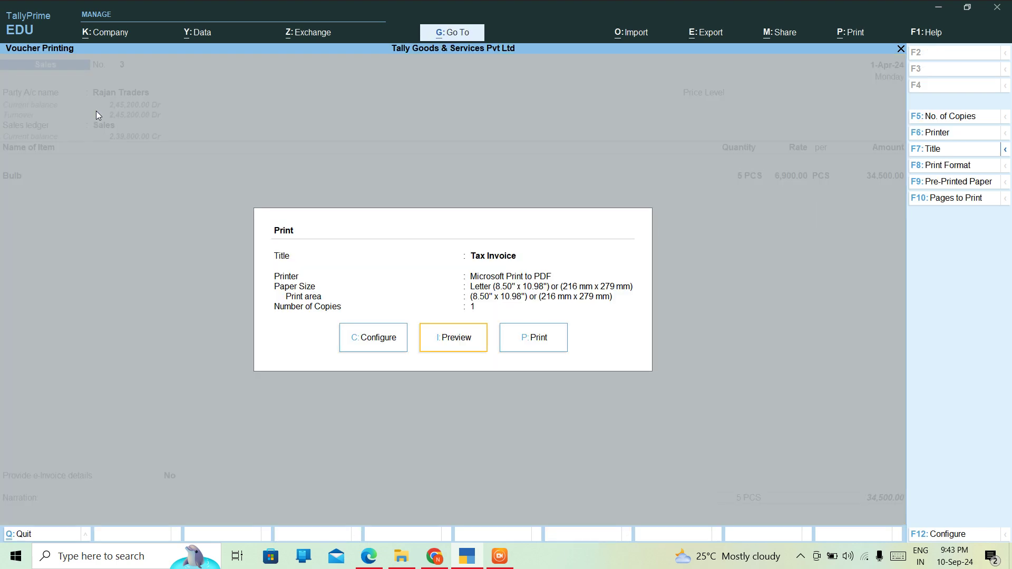
{"action": "key", "text": "i"}
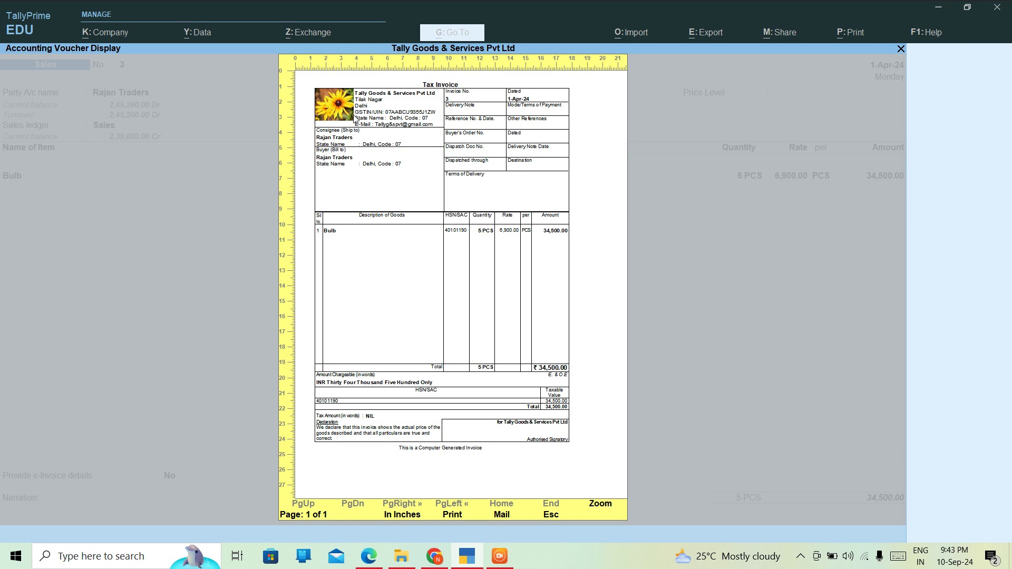
{"action": "left_click", "coordinate": [402, 229]}
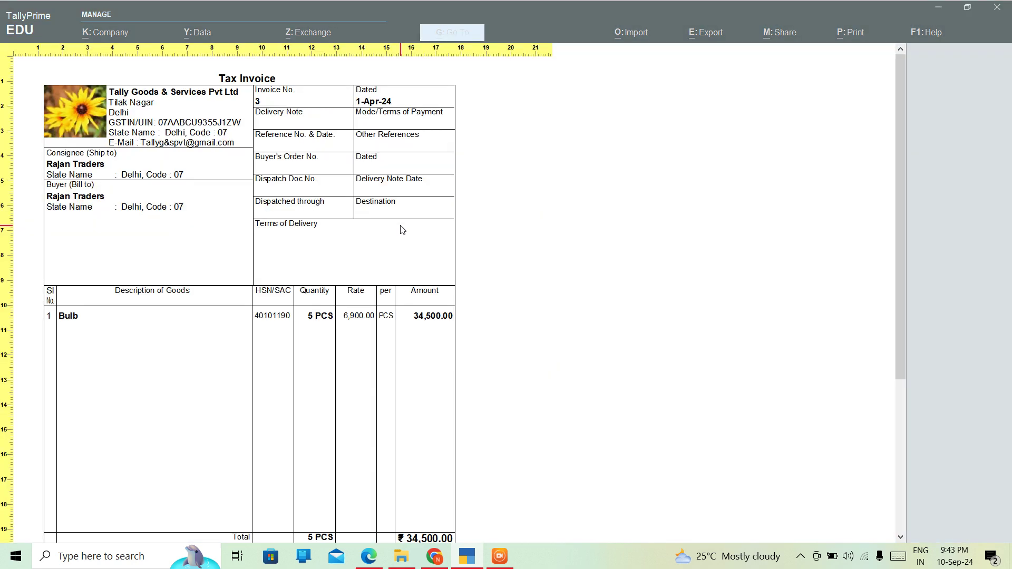
{"action": "scroll", "coordinate": [293, 288], "scroll_direction": "down", "scroll_amount": 2}
{"action": "scroll", "coordinate": [294, 288], "scroll_direction": "down", "scroll_amount": 6}
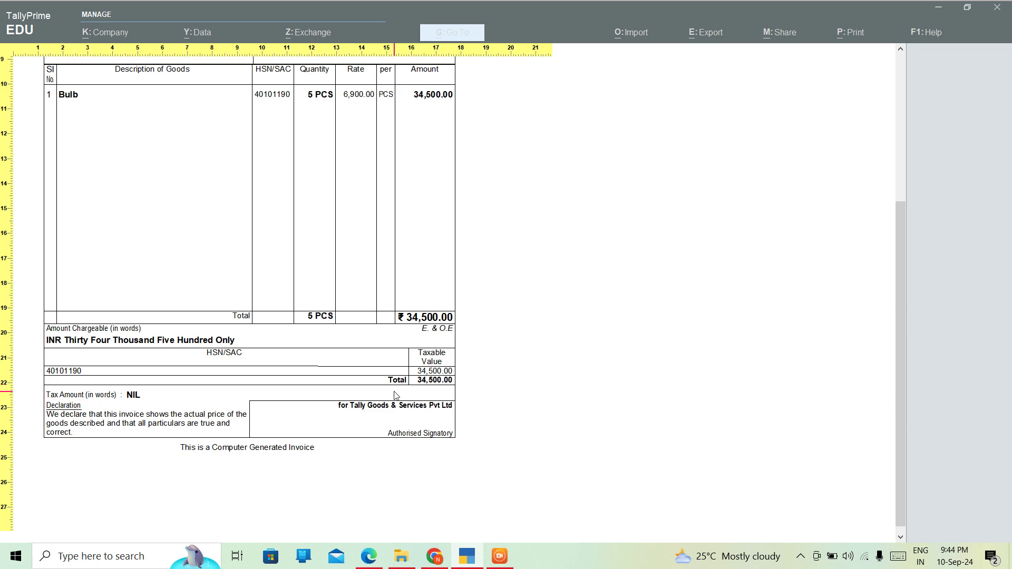
Step: Close the invoice preview and print settings, and quit the voucher alteration back to the Day Book
{"action": "key", "text": "Escape"}
{"action": "key", "text": "Escape"}
{"action": "key", "text": "Escape"}
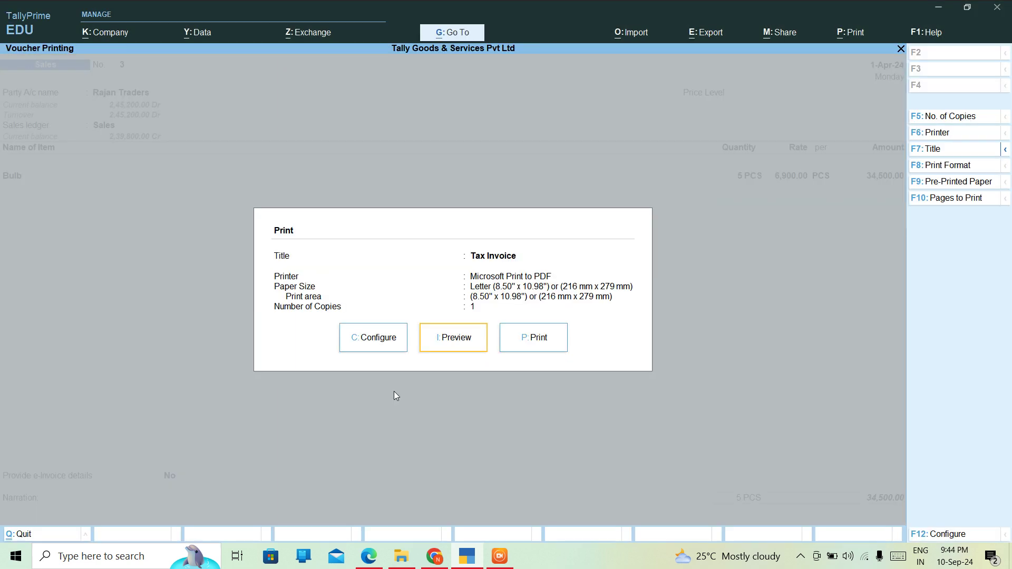
{"action": "key", "text": "BackSpace"}
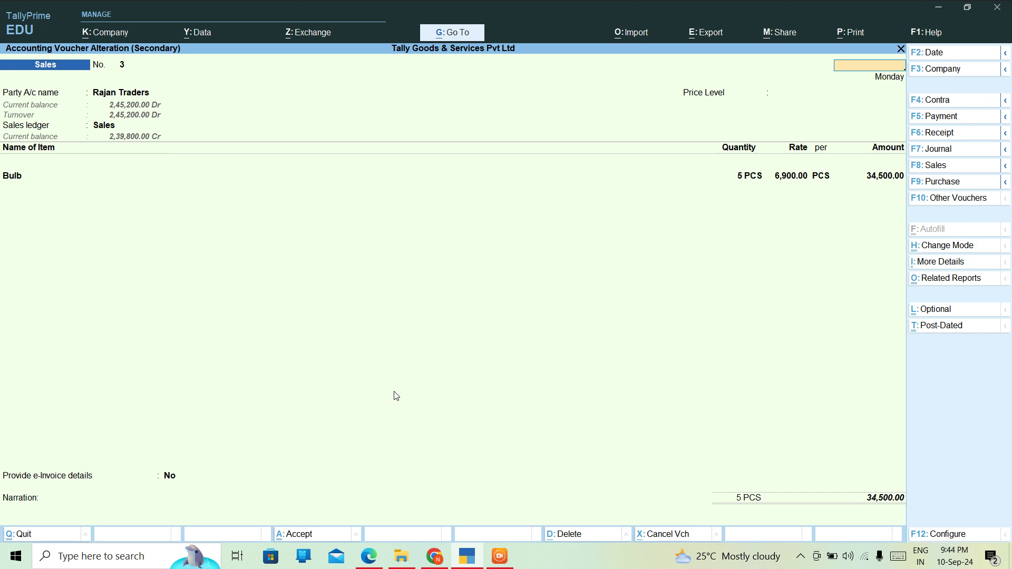
{"action": "key", "text": "Escape"}
{"action": "key", "text": "y"}
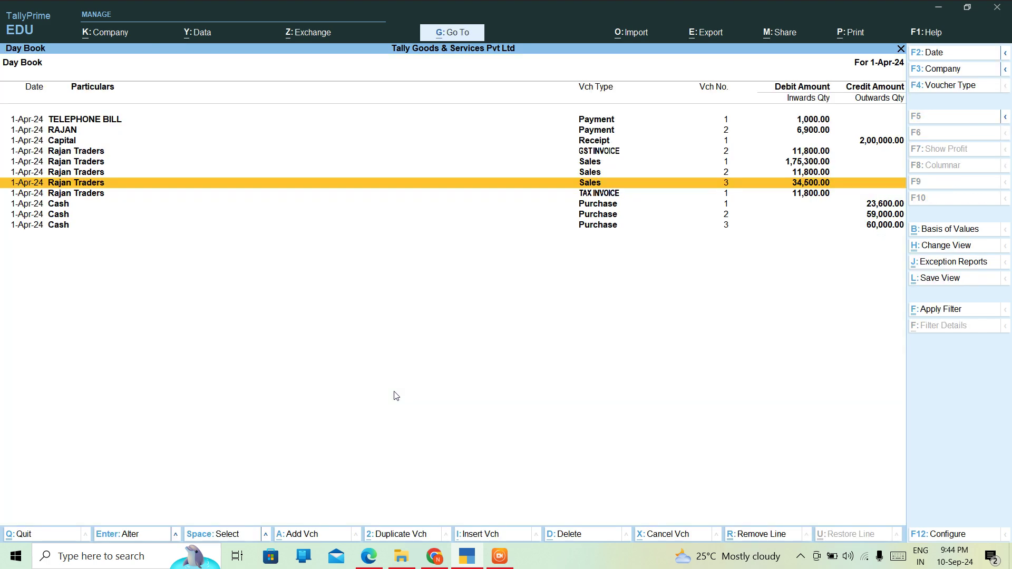
Step: Reopen the Day Book and look through the Rajan Traders invoice and sales voucher entries
{"action": "key", "text": "Escape"}
{"action": "key", "text": "Return"}
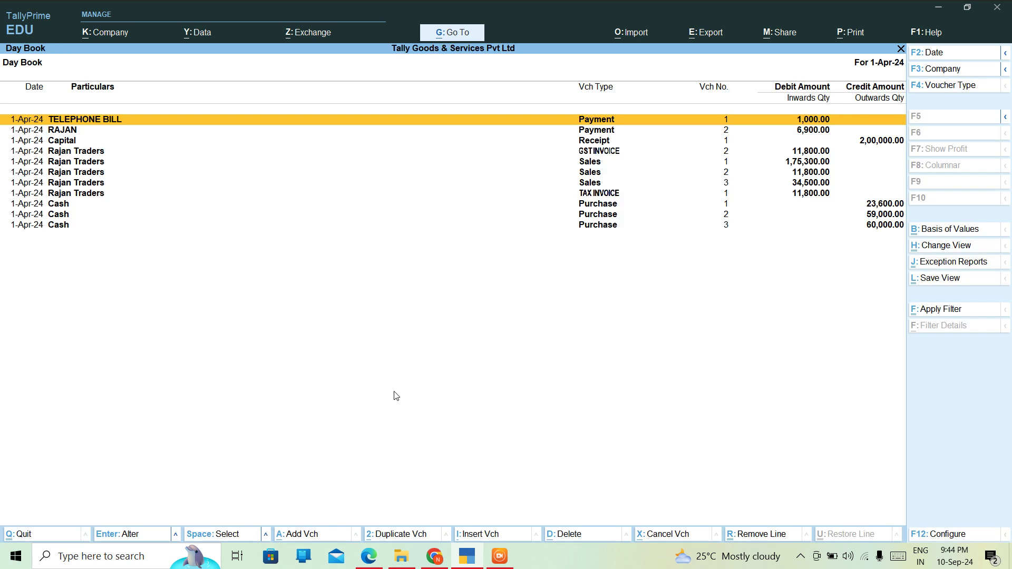
{"action": "key", "text": "Down"}
{"action": "key", "text": "Down"}
{"action": "key", "text": "Down"}
{"action": "key", "text": "Down"}
{"action": "key", "text": "Down"}
{"action": "key", "text": "Down"}
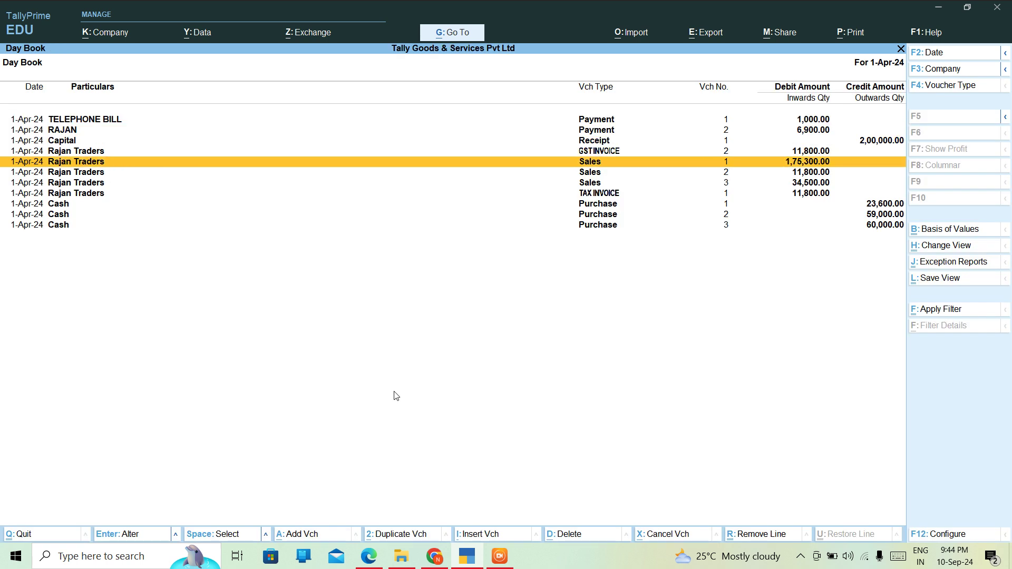
{"action": "key", "text": "Down"}
{"action": "key", "text": "Up"}
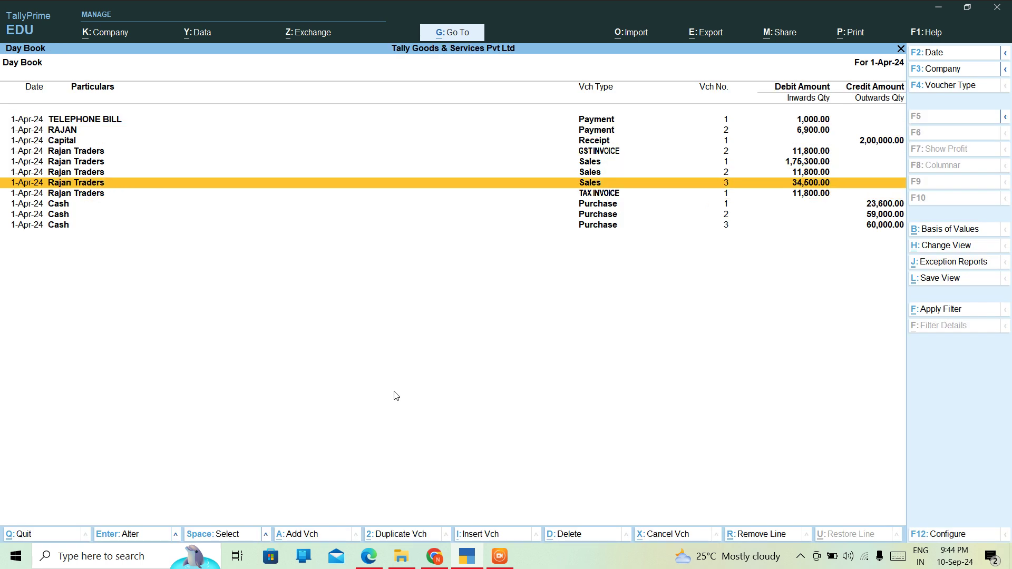
{"action": "key", "text": "Up"}
{"action": "key", "text": "Up"}
{"action": "key", "text": "Up"}
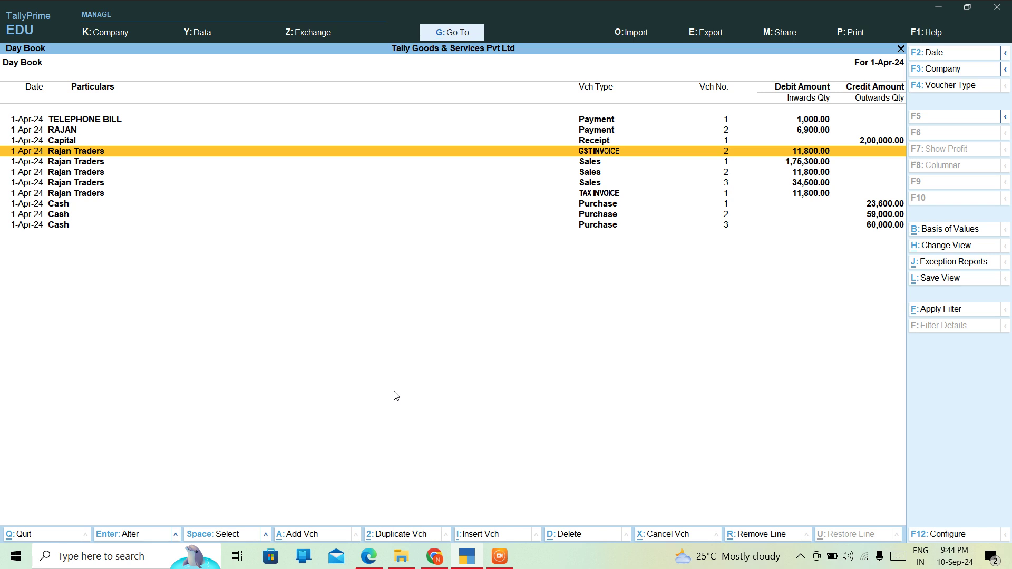
Step: Leave the Day Book and bring up the list of additional reports
{"action": "key", "text": "Escape"}
{"action": "key", "text": "Down"}
{"action": "key", "text": "Down"}
{"action": "key", "text": "Down"}
{"action": "key", "text": "Down"}
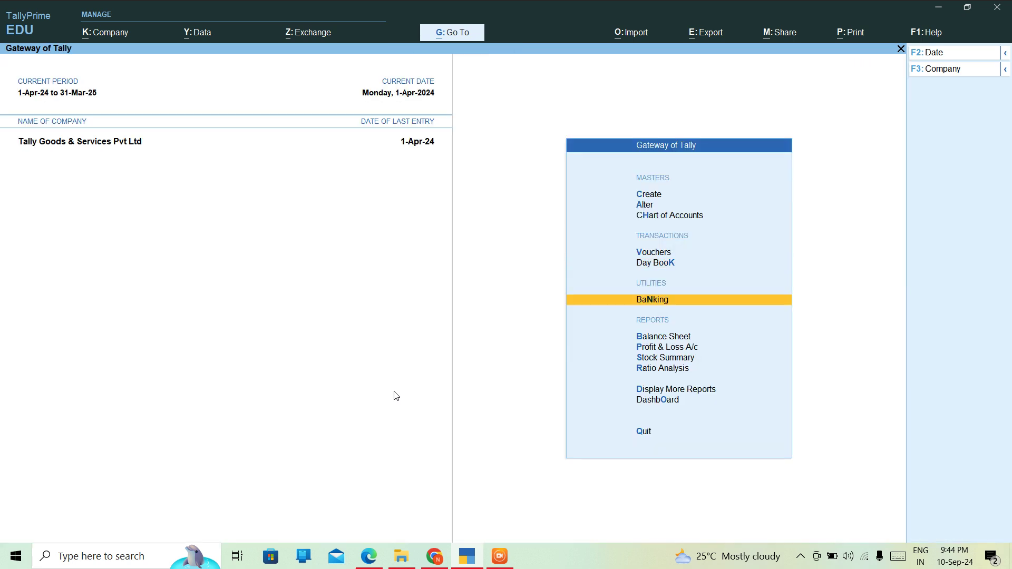
{"action": "key", "text": "Down"}
{"action": "key", "text": "Down"}
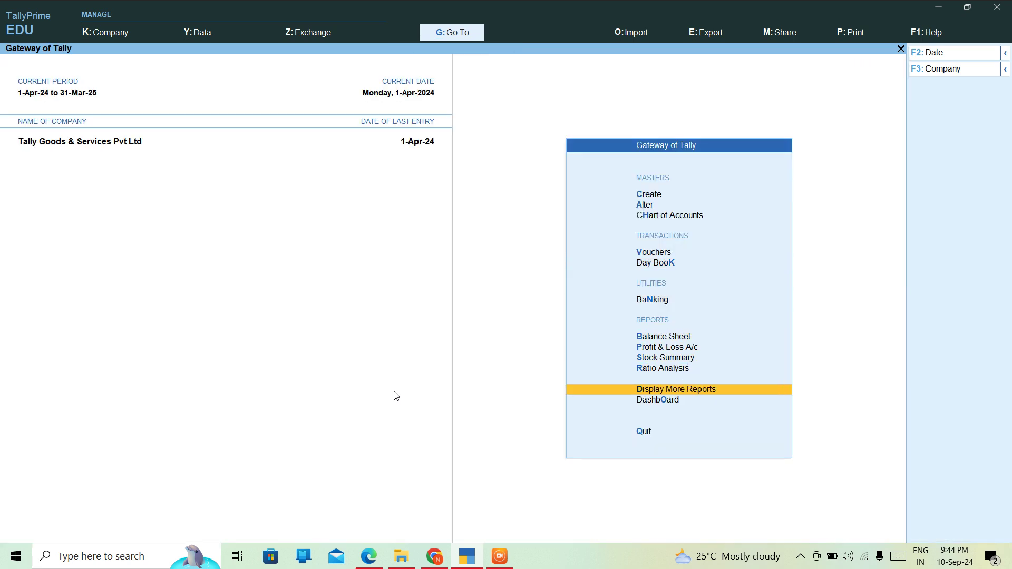
{"action": "key", "text": "Return"}
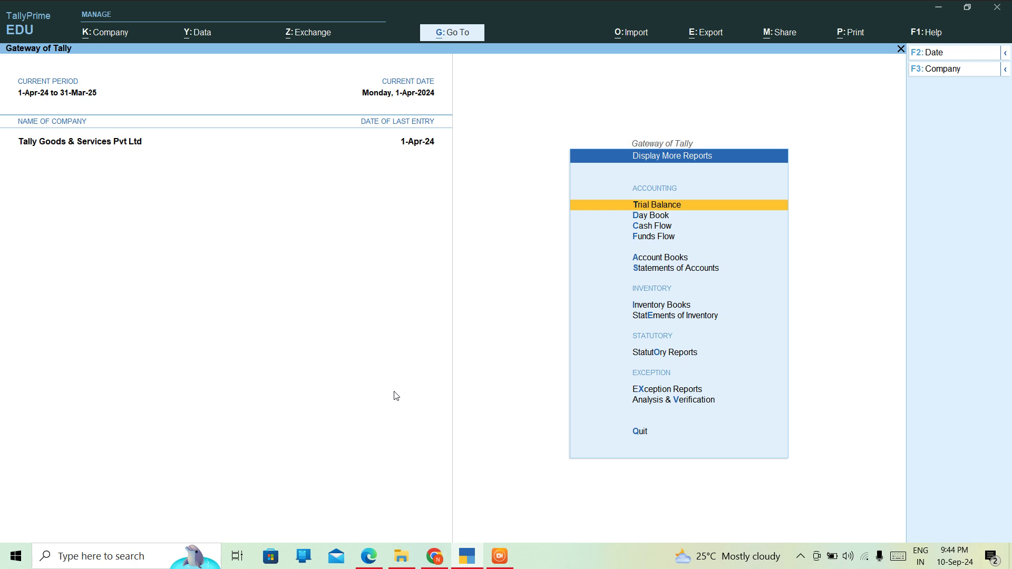
Step: Open the Sales Register from the account books
{"action": "key", "text": "Down"}
{"action": "key", "text": "Down"}
{"action": "key", "text": "Down"}
{"action": "key", "text": "Down"}
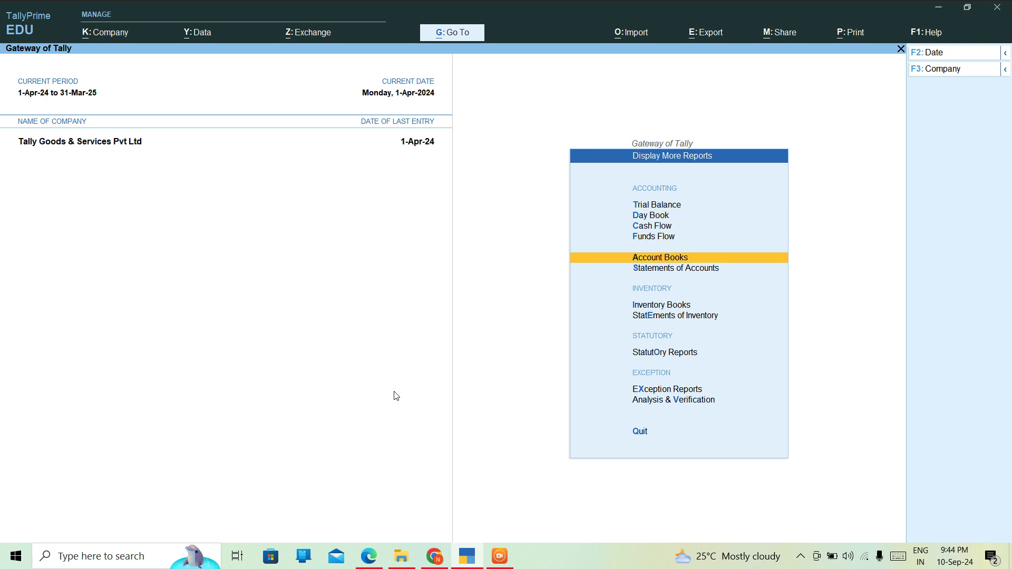
{"action": "key", "text": "Return"}
{"action": "key", "text": "Down"}
{"action": "key", "text": "Down"}
{"action": "key", "text": "Down"}
{"action": "key", "text": "Down"}
{"action": "key", "text": "Down"}
{"action": "key", "text": "Down"}
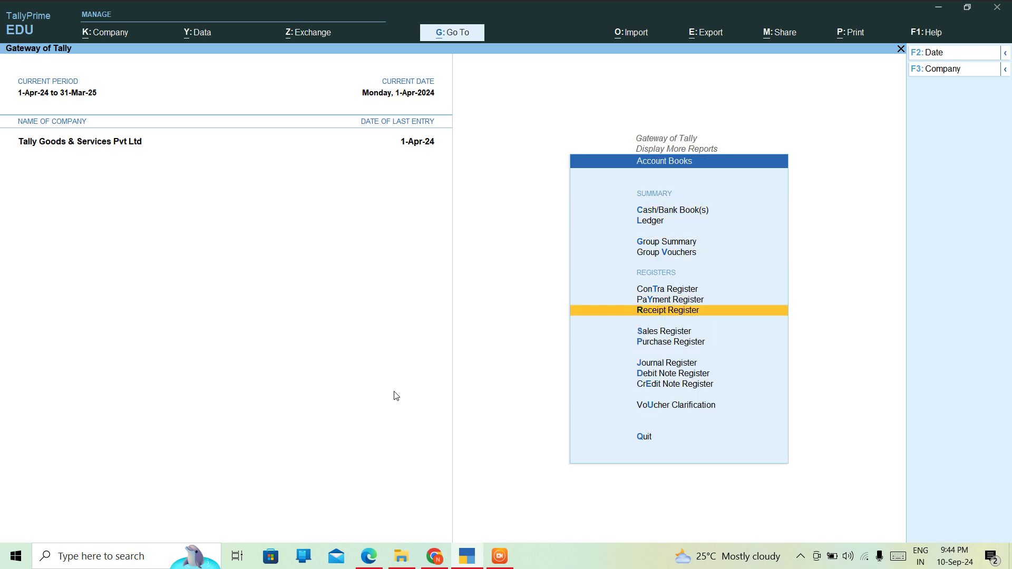
{"action": "key", "text": "Down"}
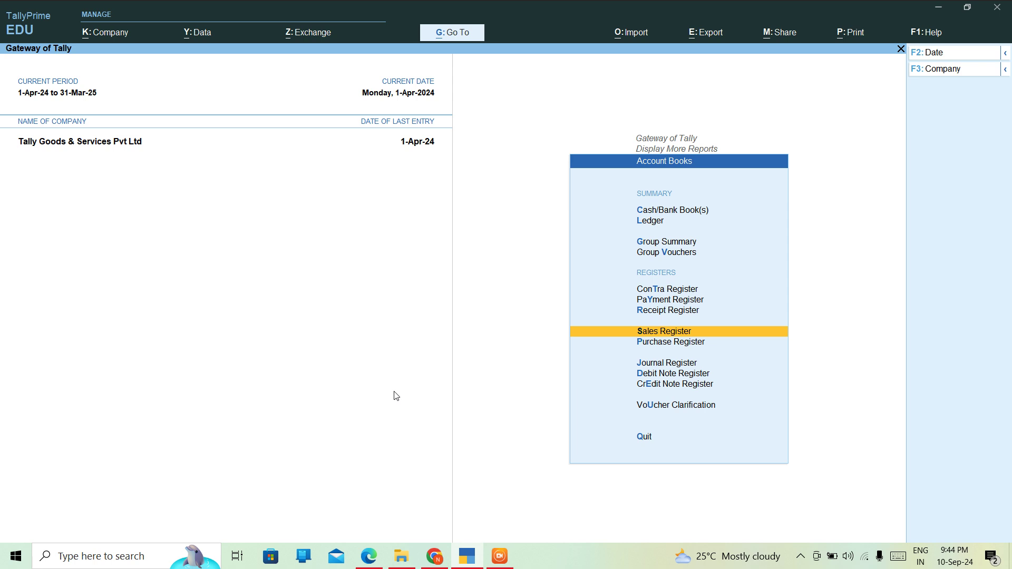
{"action": "key", "text": "Return"}
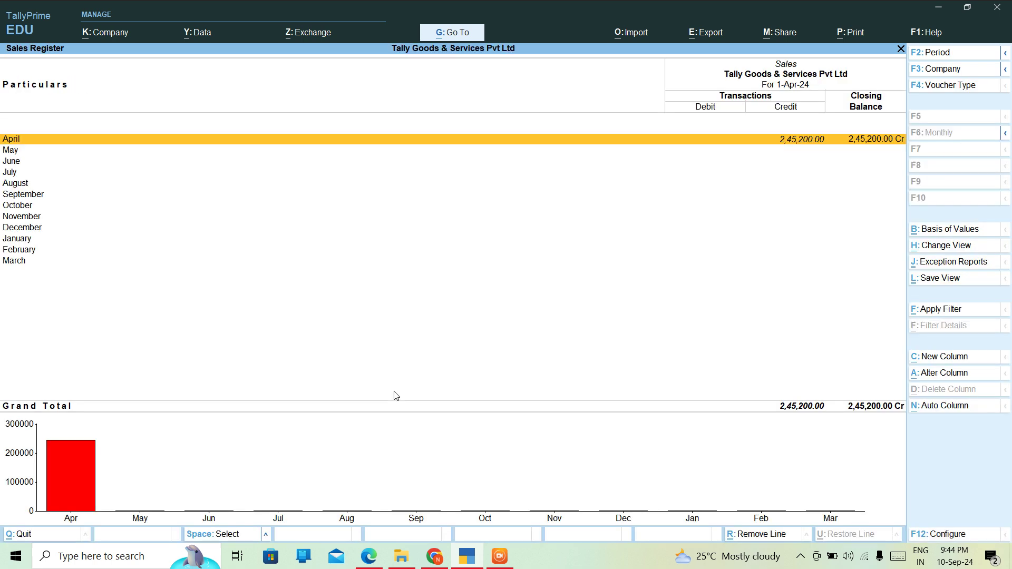
Step: Open sales voucher no. 3 from April's voucher list for viewing, and quit it back to the Voucher Register
{"action": "key", "text": "Return"}
{"action": "key", "text": "Down"}
{"action": "key", "text": "Down"}
{"action": "key", "text": "Down"}
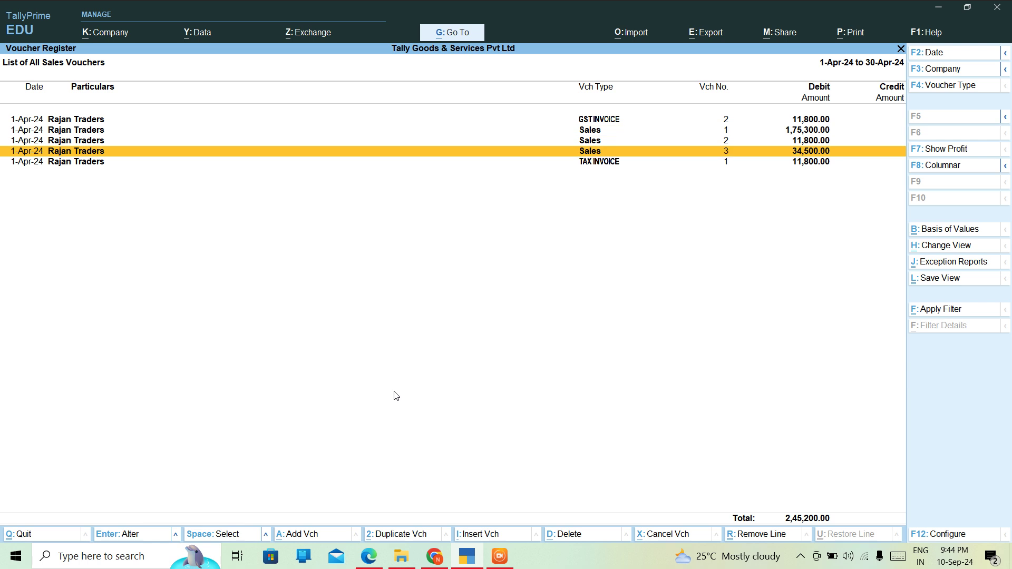
{"action": "key", "text": "Return"}
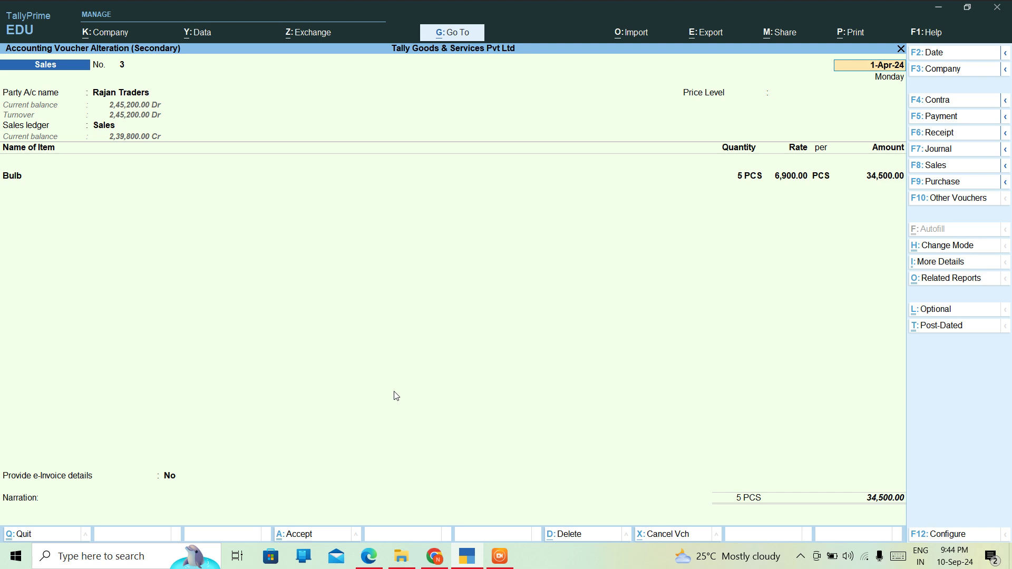
{"action": "key", "text": "BackSpace"}
{"action": "key", "text": "Escape"}
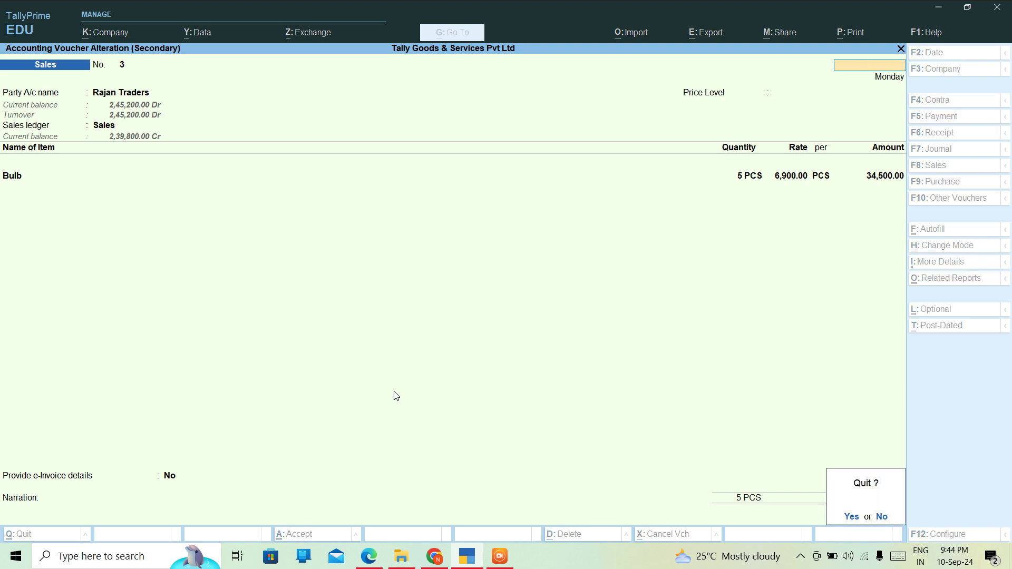
{"action": "key", "text": "y"}
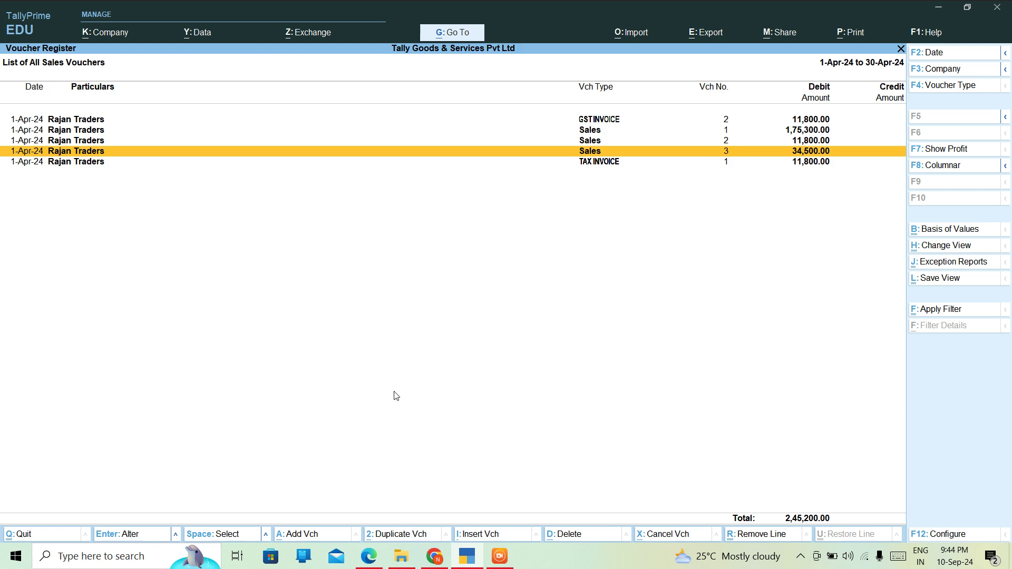
Step: Switch April's Voucher Register to the Extract view
{"action": "key", "text": "ctrl+h"}
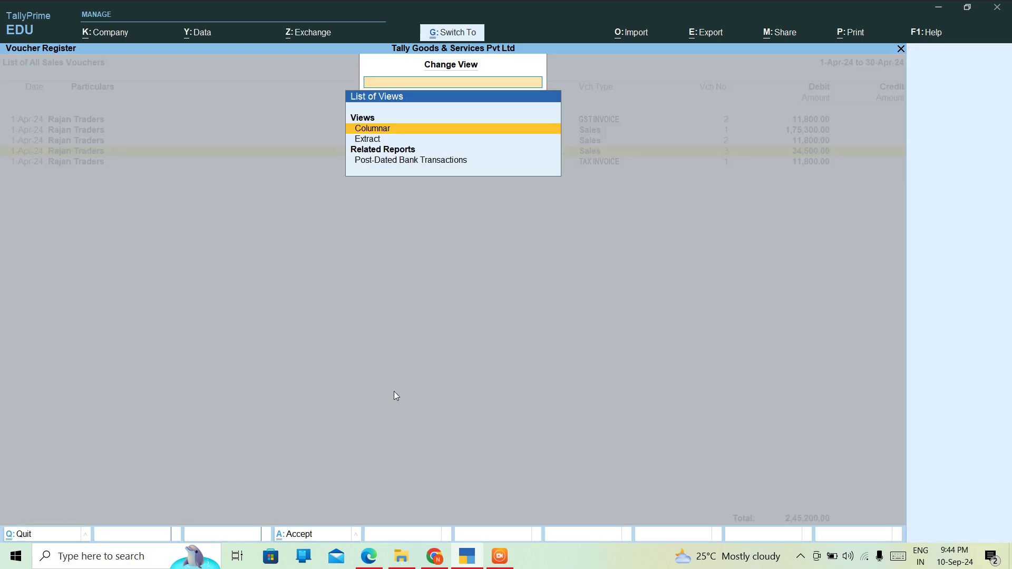
{"action": "key", "text": "Down"}
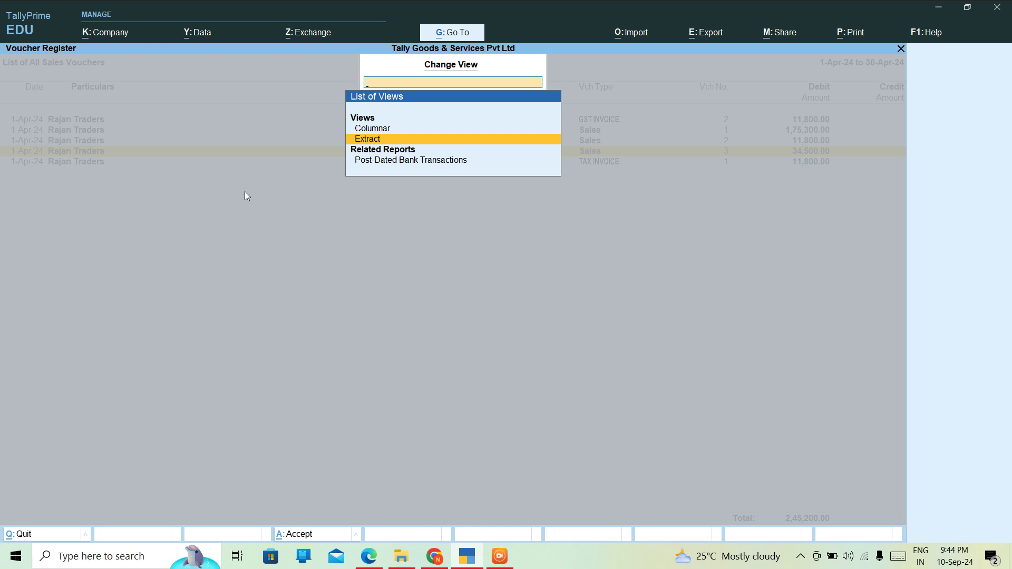
{"action": "left_click", "coordinate": [363, 140]}
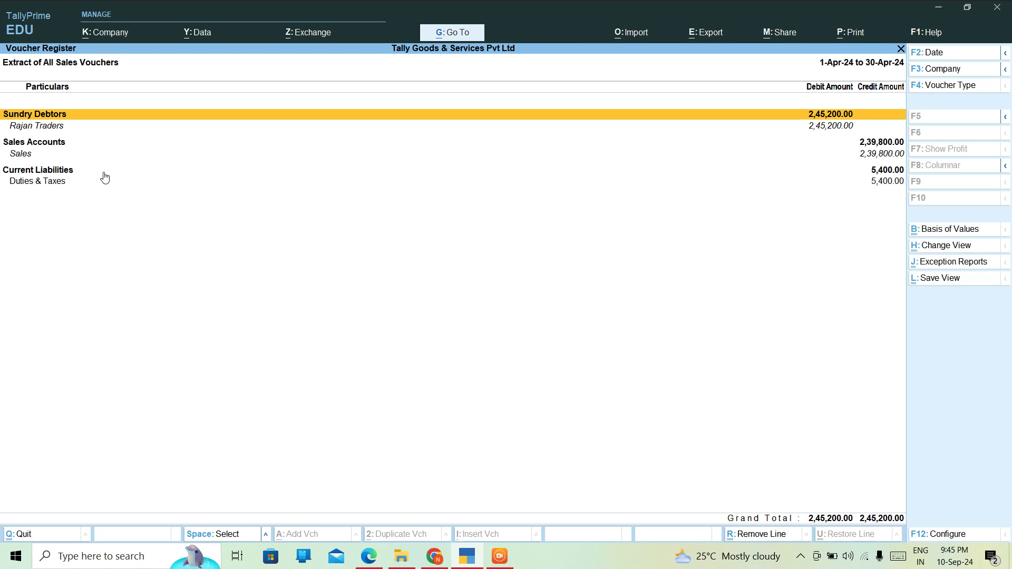
Step: Look through the extract's debtor, sales and liability groups, and expand Duties & Taxes into its tax ledgers
{"action": "key", "text": "Down"}
{"action": "key", "text": "Down"}
{"action": "key", "text": "Down"}
{"action": "key", "text": "Up"}
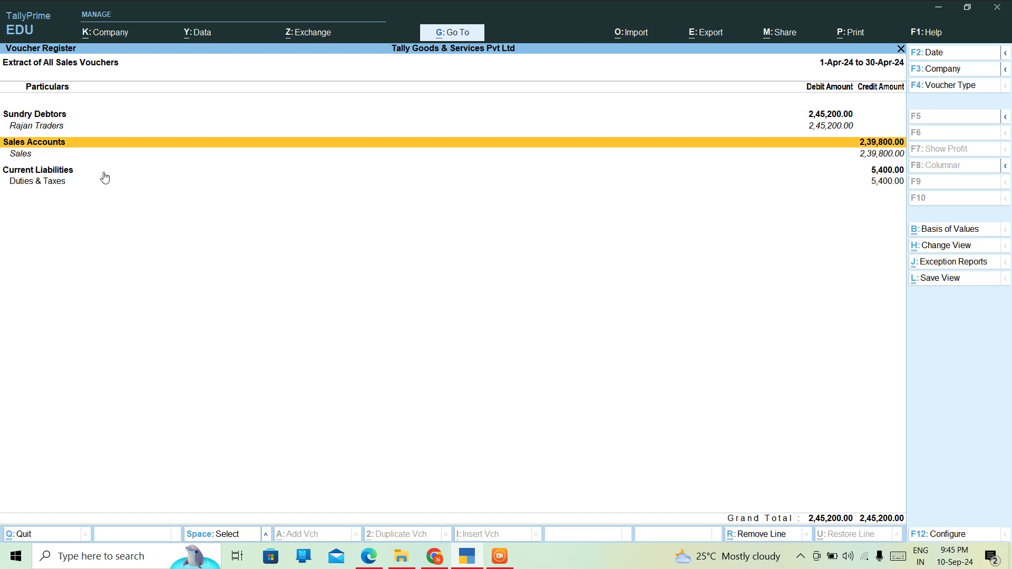
{"action": "key", "text": "Up"}
{"action": "key", "text": "Up"}
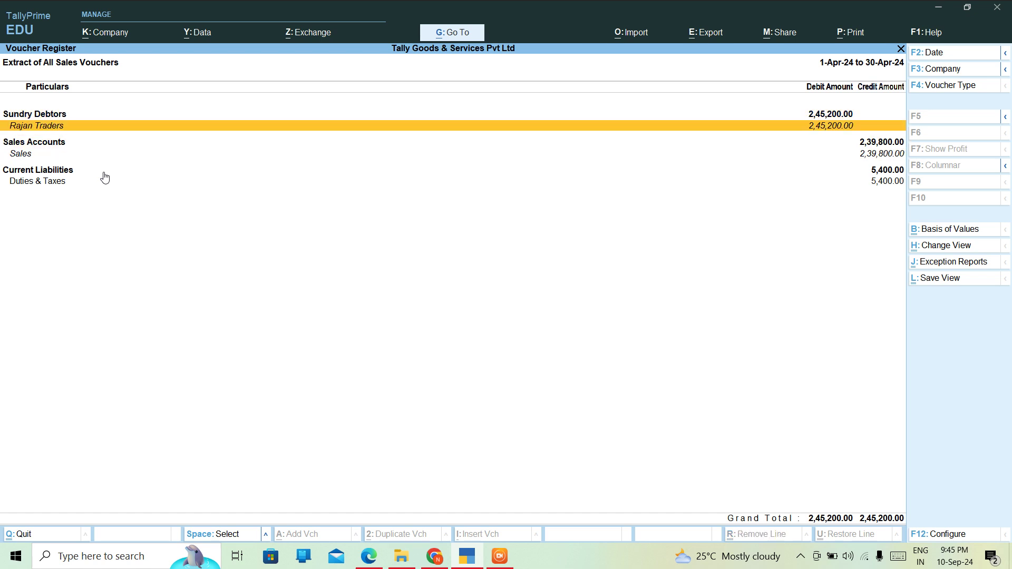
{"action": "key", "text": "Down"}
{"action": "key", "text": "Up"}
{"action": "key", "text": "Down"}
{"action": "key", "text": "Down"}
{"action": "left_click", "coordinate": [105, 174]}
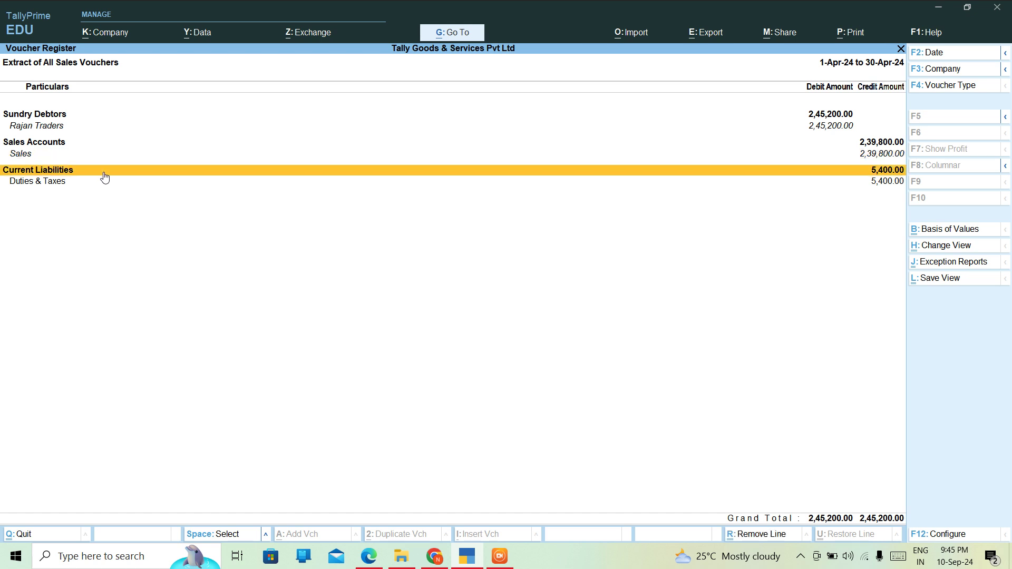
{"action": "key", "text": "Down"}
{"action": "key", "text": "shift+Return"}
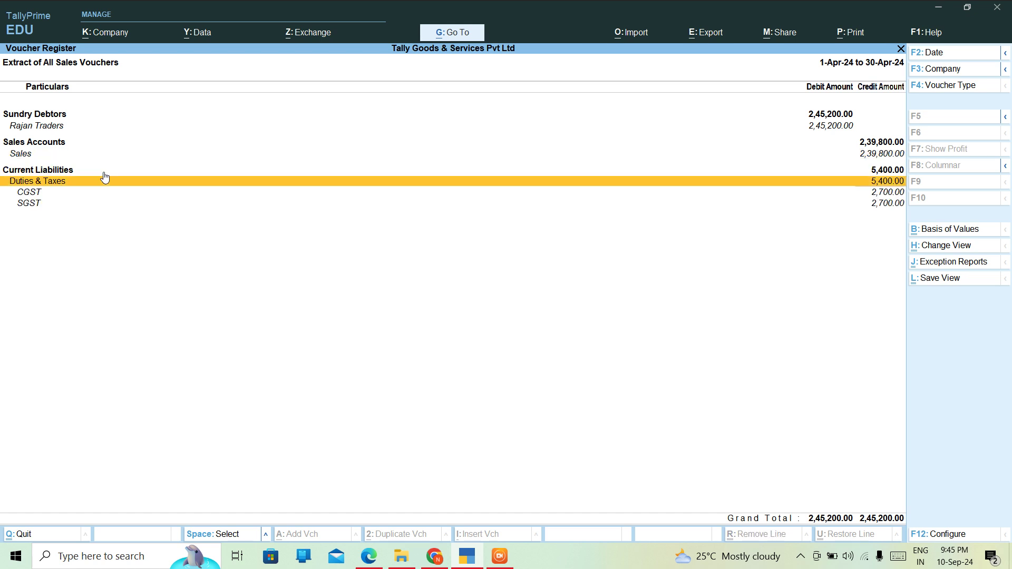
Step: Drill down into the Sales ledger's vouchers, look through the entries, and return to the extract
{"action": "key", "text": "Up"}
{"action": "key", "text": "Up"}
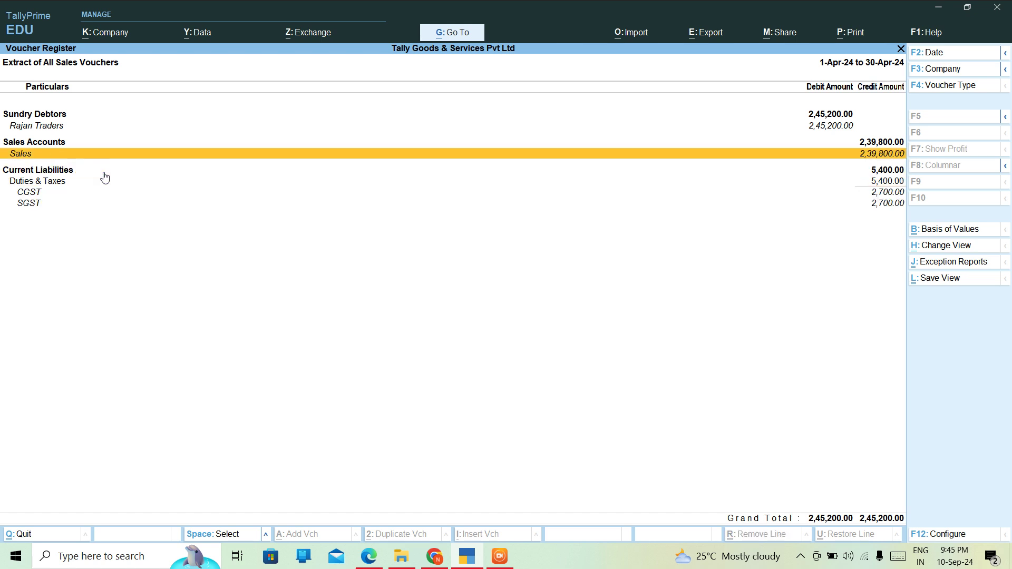
{"action": "key", "text": "Return"}
{"action": "key", "text": "Down"}
{"action": "key", "text": "Down"}
{"action": "key", "text": "Down"}
{"action": "key", "text": "Down"}
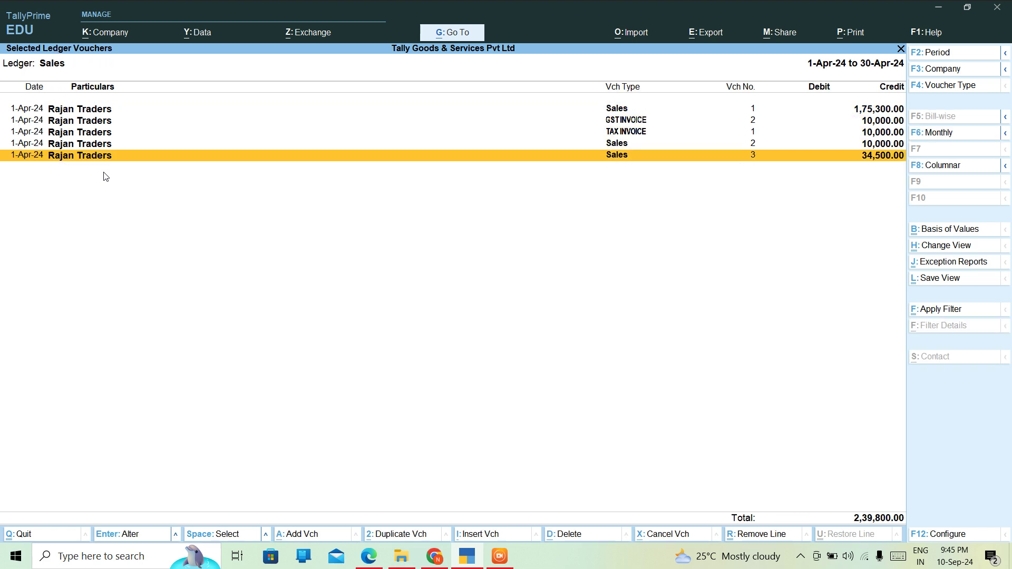
{"action": "key", "text": "Escape"}
Step: Drill down into the Rajan Traders ledger vouchers, look through the entries, and return to the extract
{"action": "key", "text": "Up"}
{"action": "key", "text": "Up"}
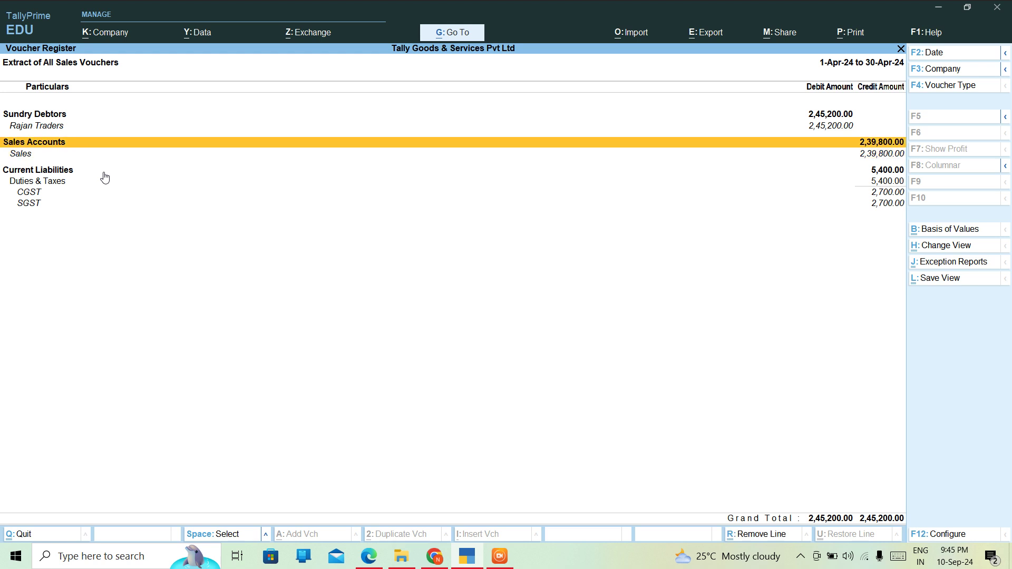
{"action": "key", "text": "Return"}
{"action": "key", "text": "Down"}
{"action": "key", "text": "Down"}
{"action": "key", "text": "Down"}
{"action": "key", "text": "Down"}
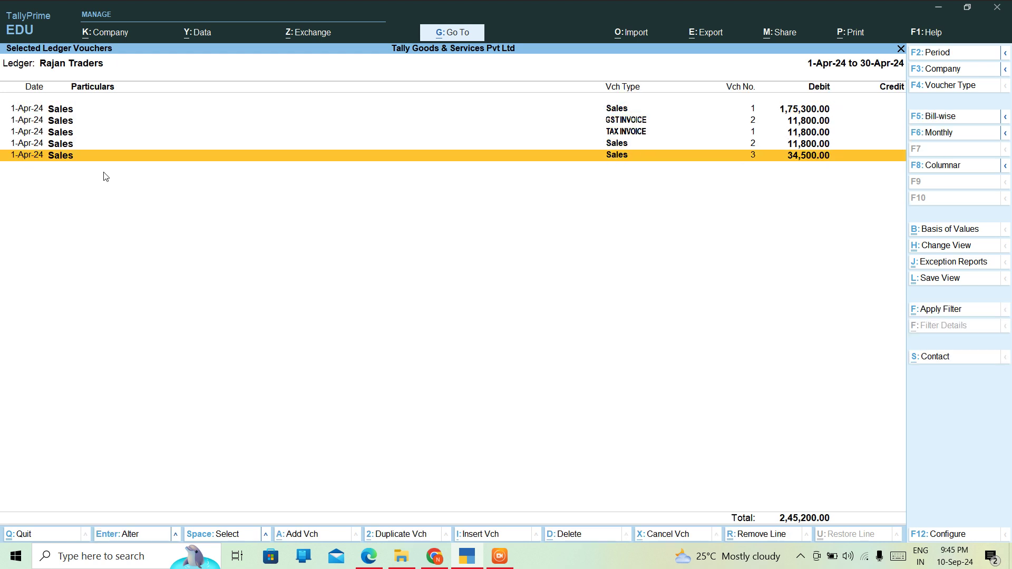
{"action": "key", "text": "Escape"}
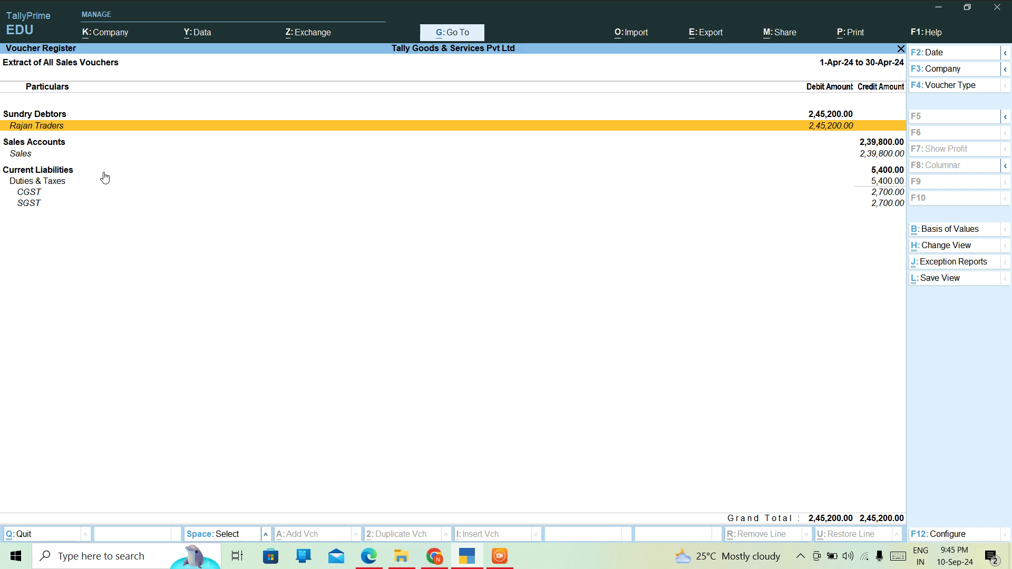
Step: Leave the extract for the account books, reopen the Sales Register, and check April's sales voucher list
{"action": "key", "text": "Escape"}
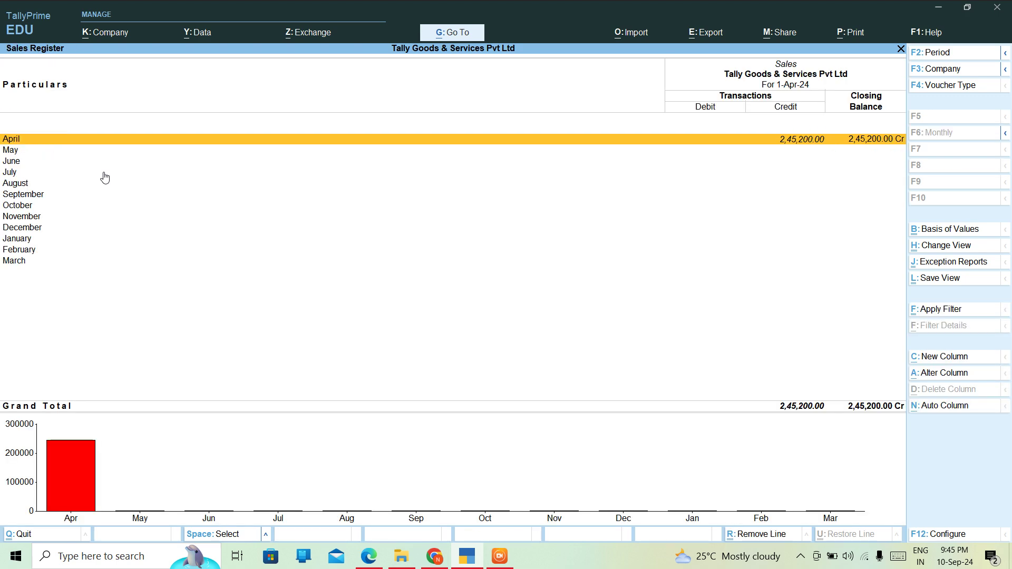
{"action": "key", "text": "Escape"}
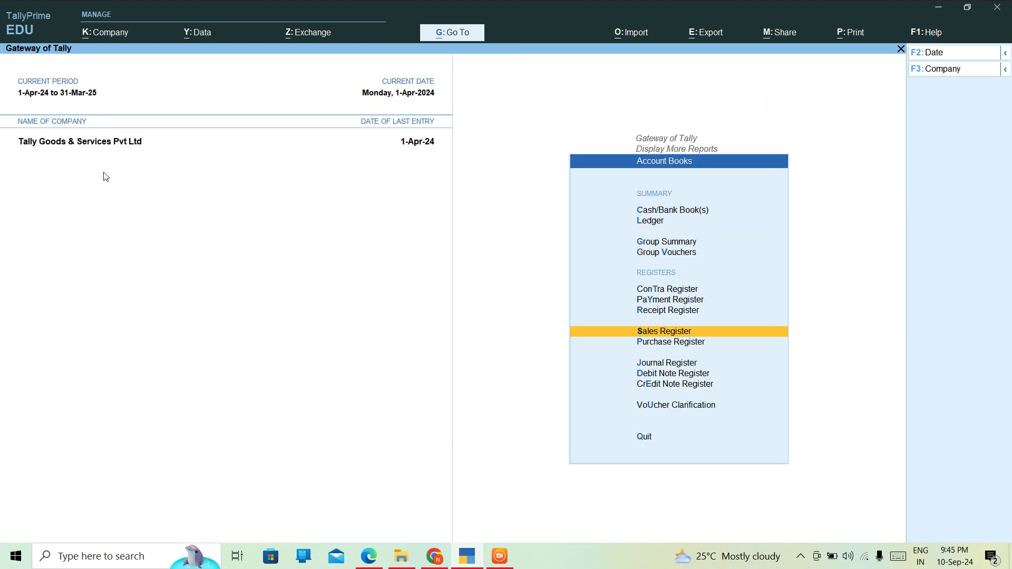
{"action": "key", "text": "Return"}
{"action": "key", "text": "Return"}
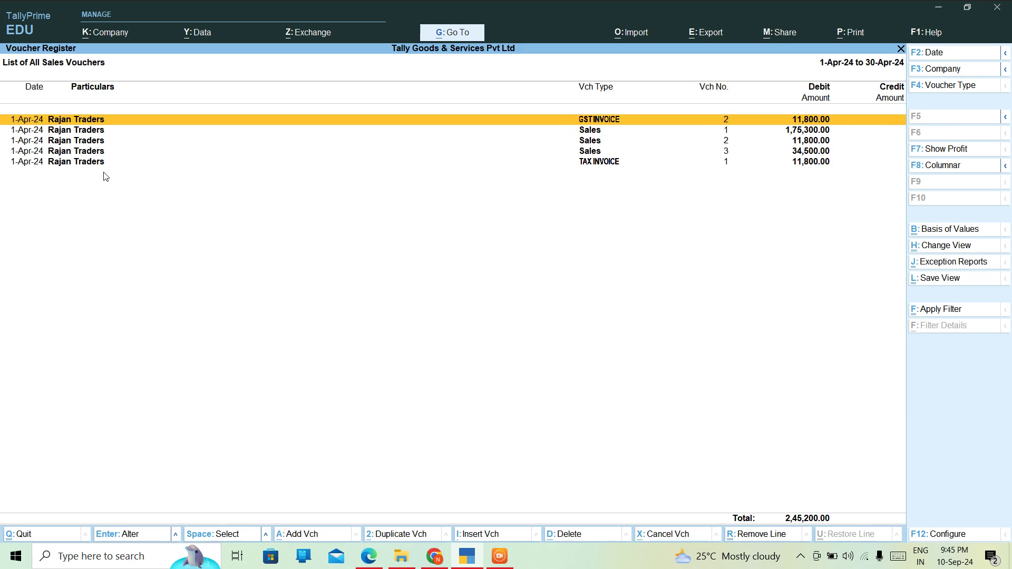
{"action": "key", "text": "Escape"}
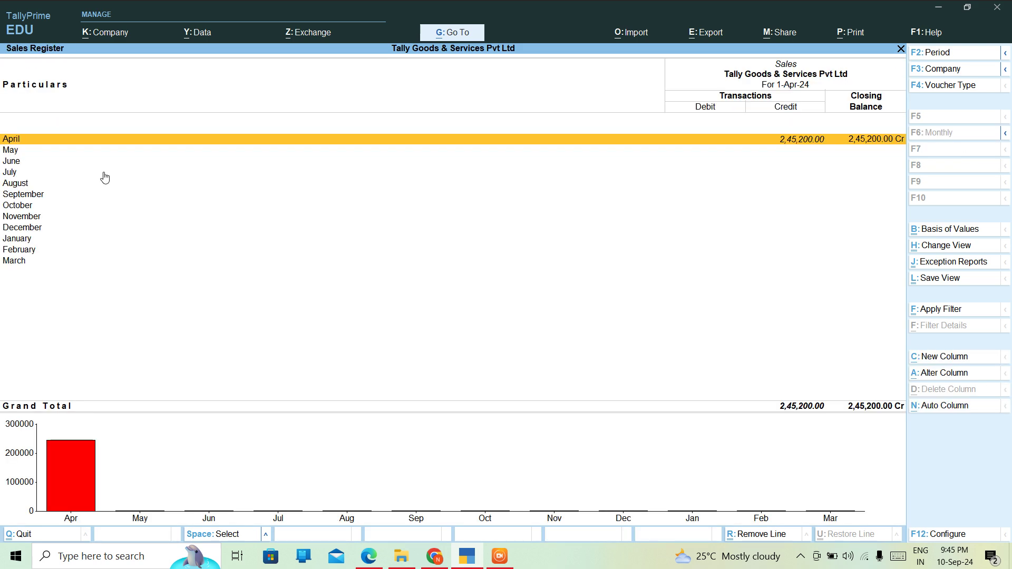
Step: Switch the Sales Register from months to the Weekly view
{"action": "key", "text": "ctrl+h"}
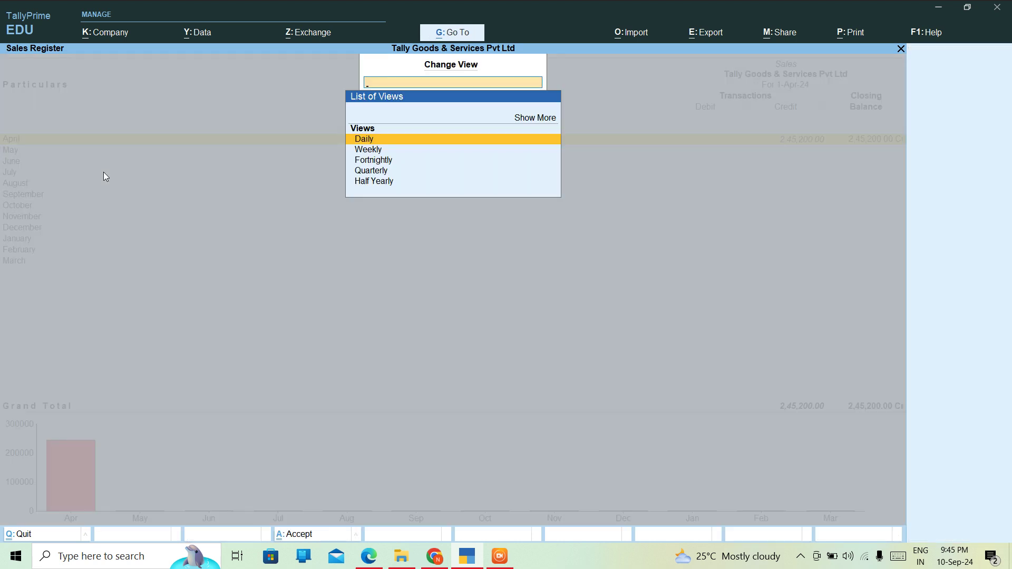
{"action": "key", "text": "Down"}
{"action": "key", "text": "Down"}
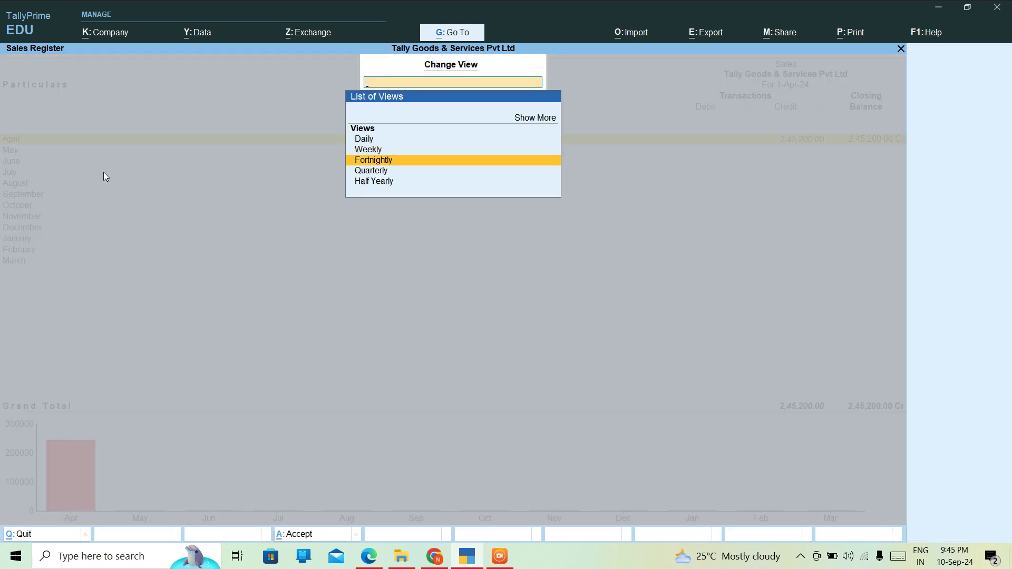
{"action": "key", "text": "Up"}
{"action": "key", "text": "Return"}
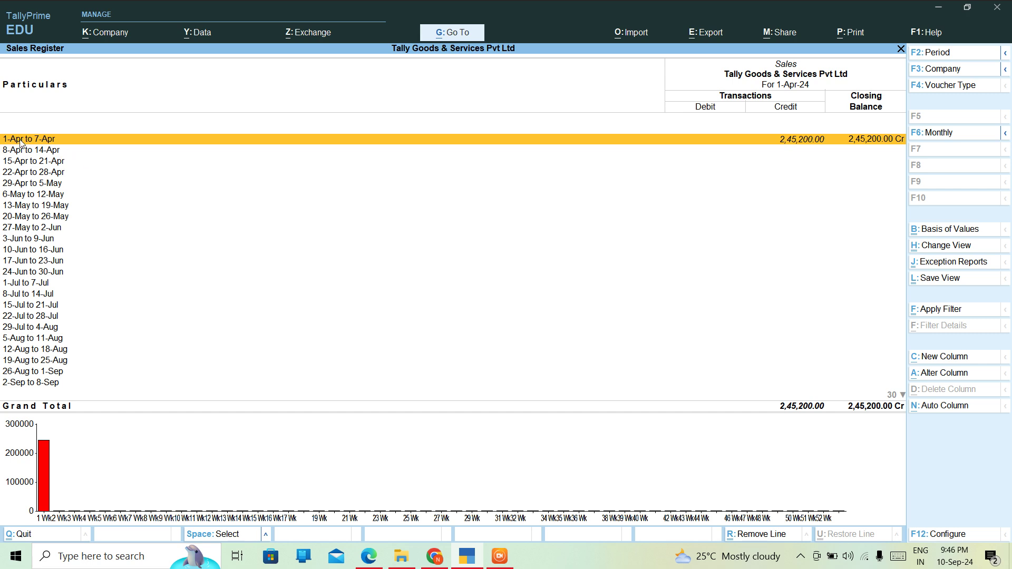
Step: Expand the full list of views for the Sales Register and switch it to the Daily view
{"action": "key", "text": "ctrl"}
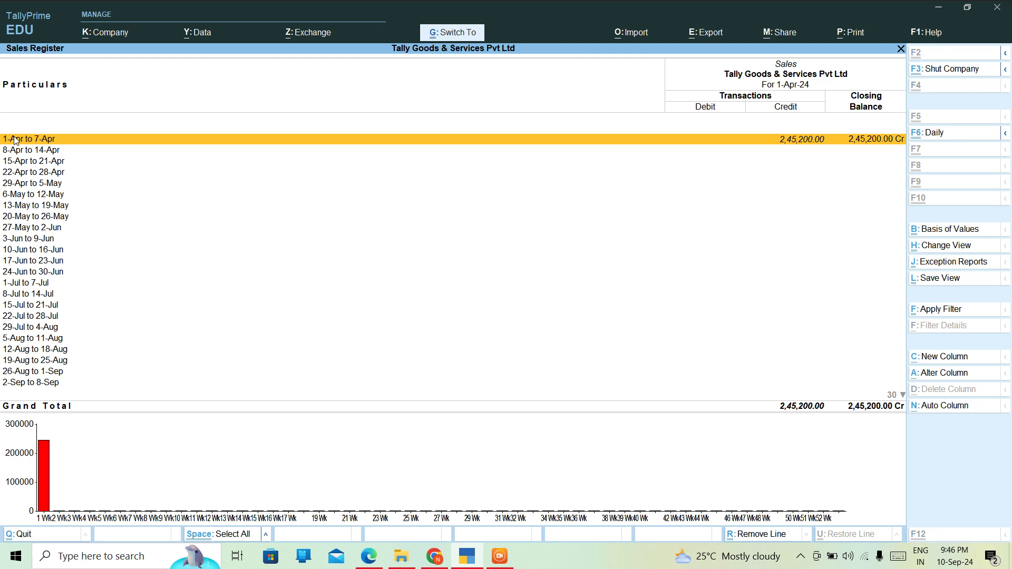
{"action": "key", "text": "ctrl+h"}
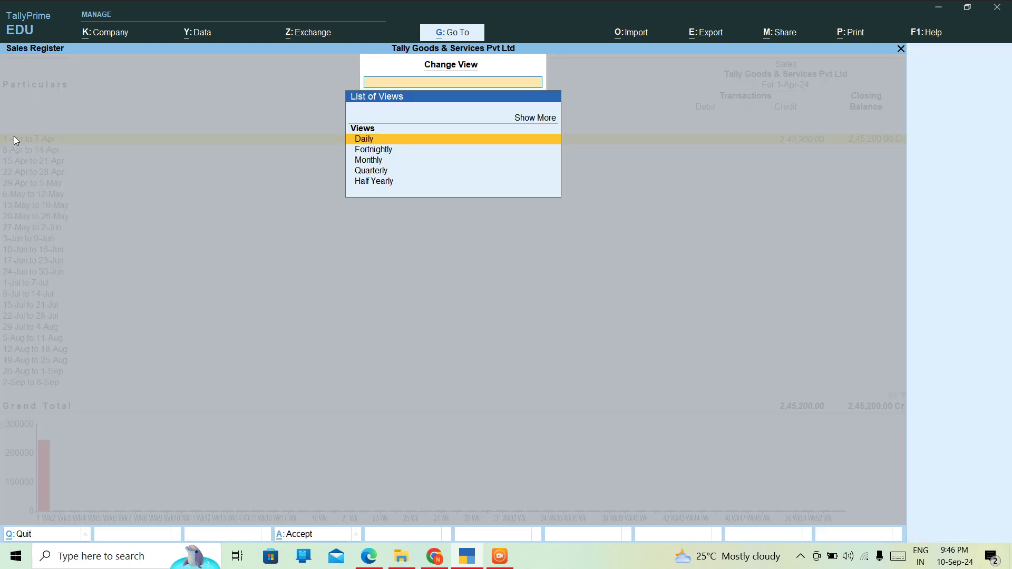
{"action": "key", "text": "Up"}
{"action": "key", "text": "Up"}
{"action": "key", "text": "Return"}
{"action": "key", "text": "Down"}
{"action": "key", "text": "Down"}
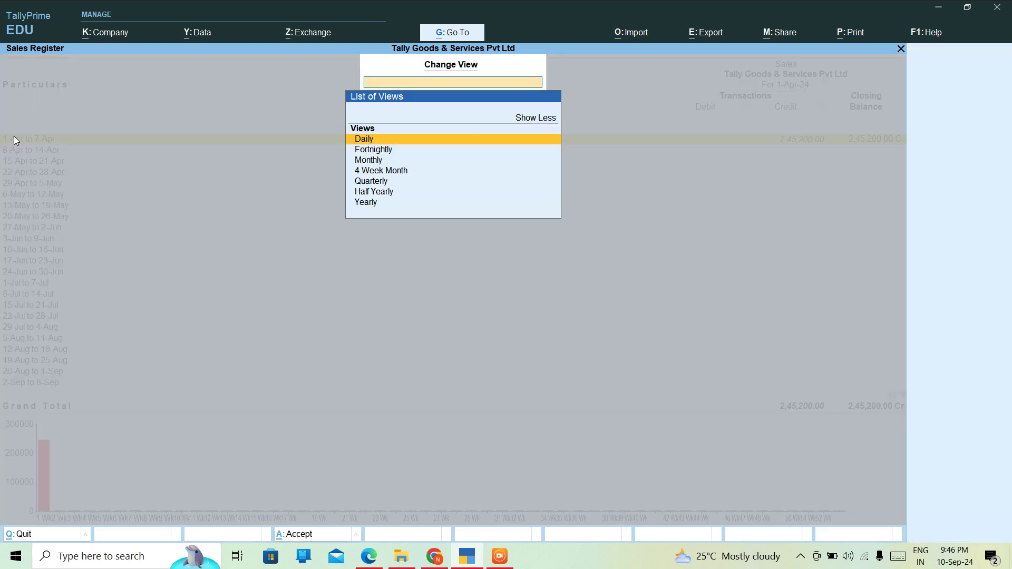
{"action": "key", "text": "Return"}
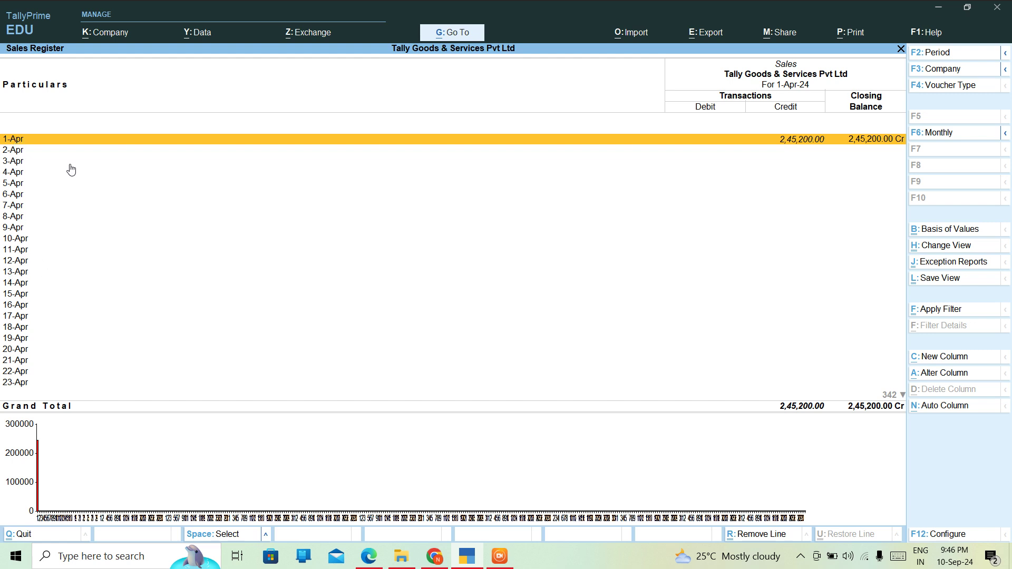
Step: Switch the Sales Register back to the Monthly view
{"action": "key", "text": "ctrl+h"}
{"action": "key", "text": "Down"}
{"action": "key", "text": "Down"}
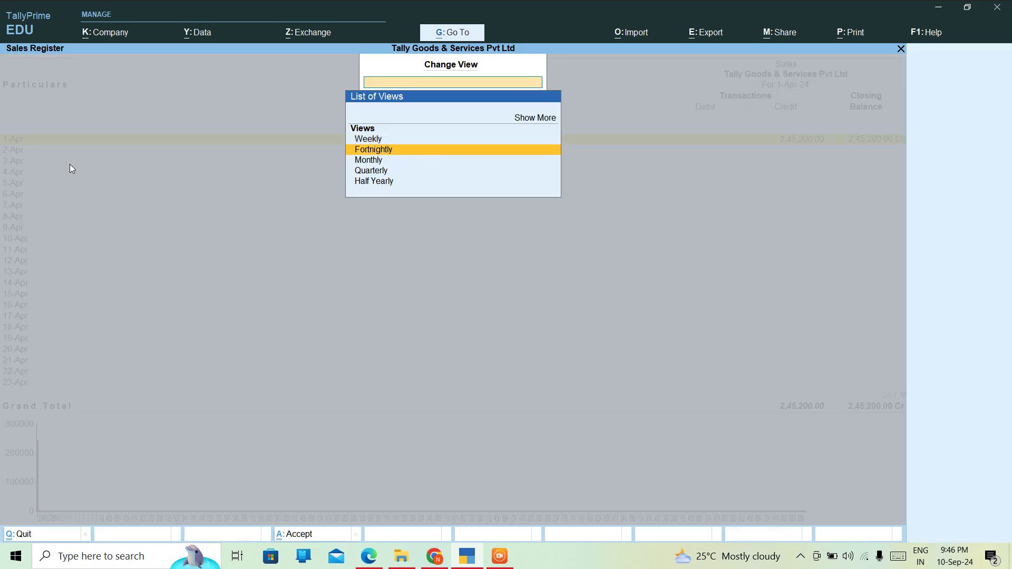
{"action": "key", "text": "Return"}
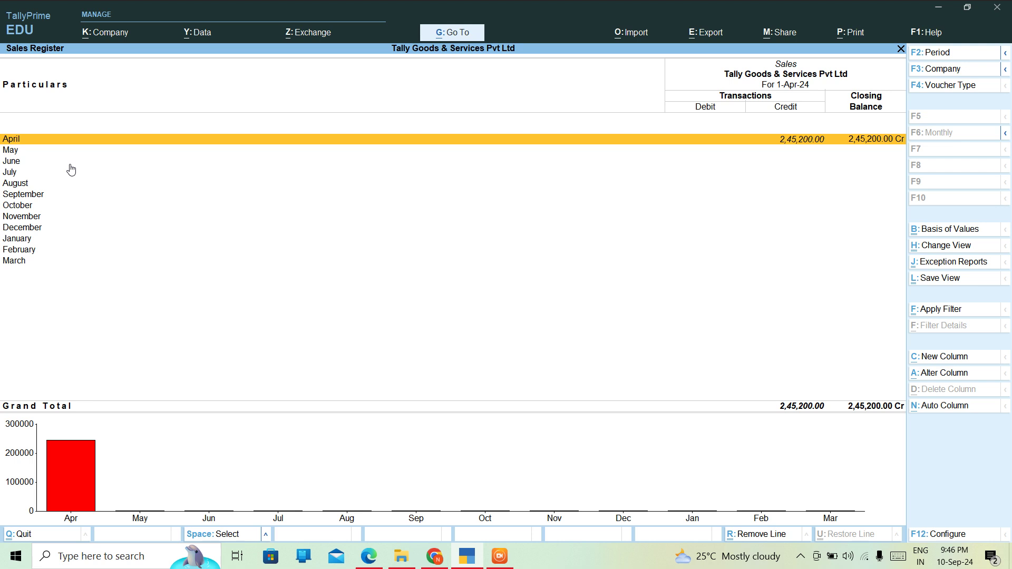
Step: Check the Sales Register's exception reports, including additional and inactive ones, and close the list
{"action": "key", "text": "ctrl+j"}
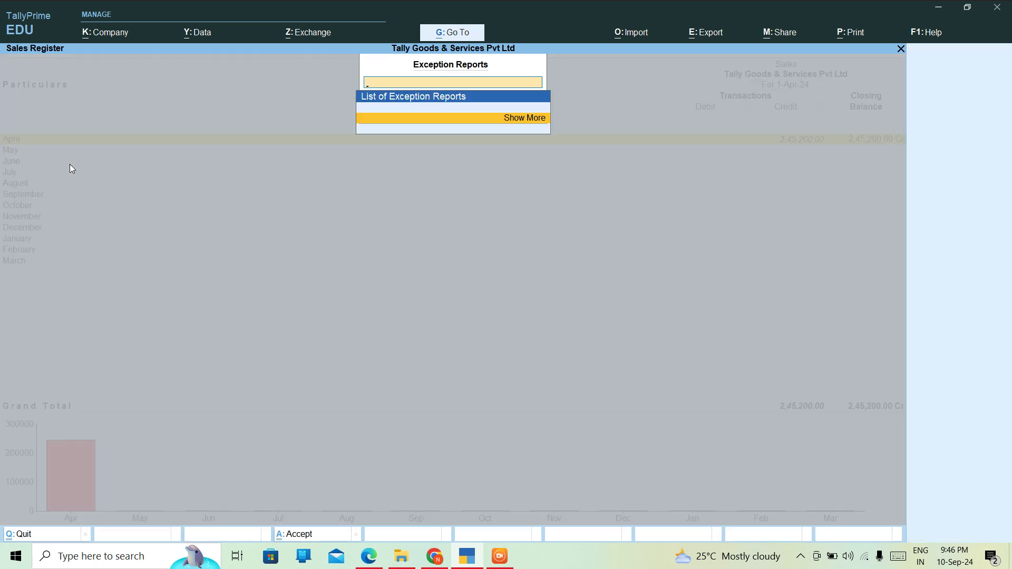
{"action": "key", "text": "Return"}
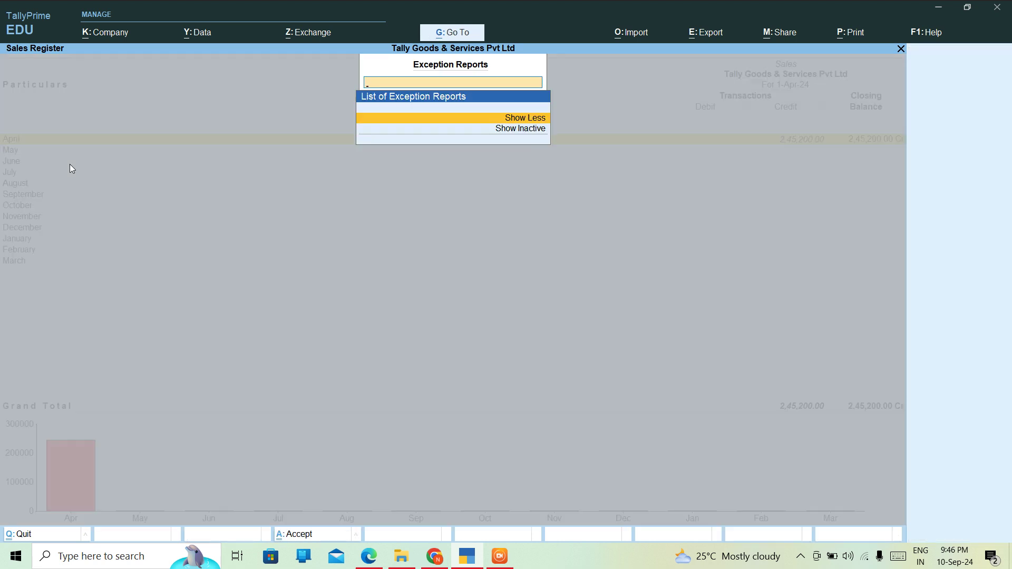
{"action": "key", "text": "Down"}
{"action": "key", "text": "Return"}
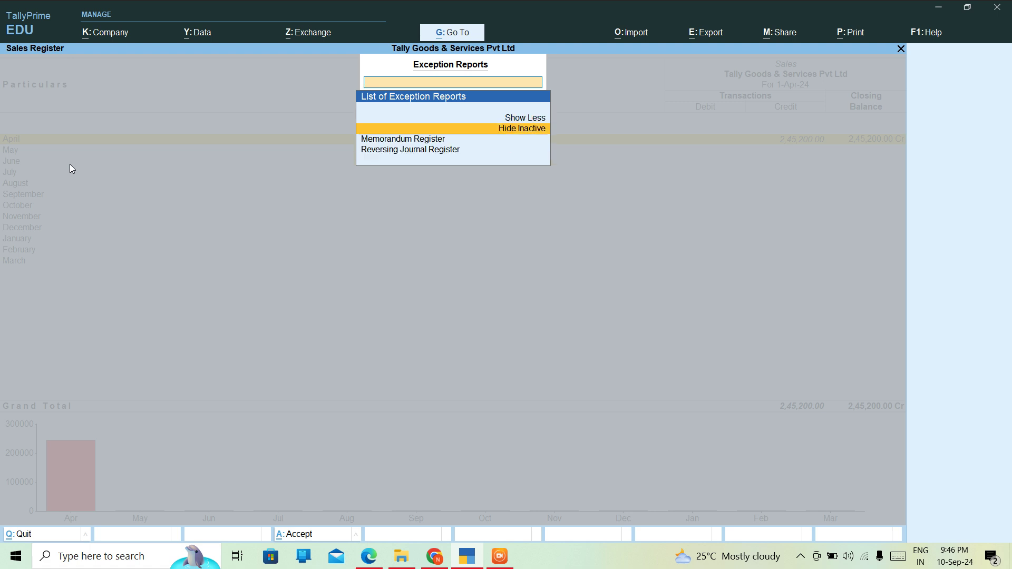
{"action": "key", "text": "Escape"}
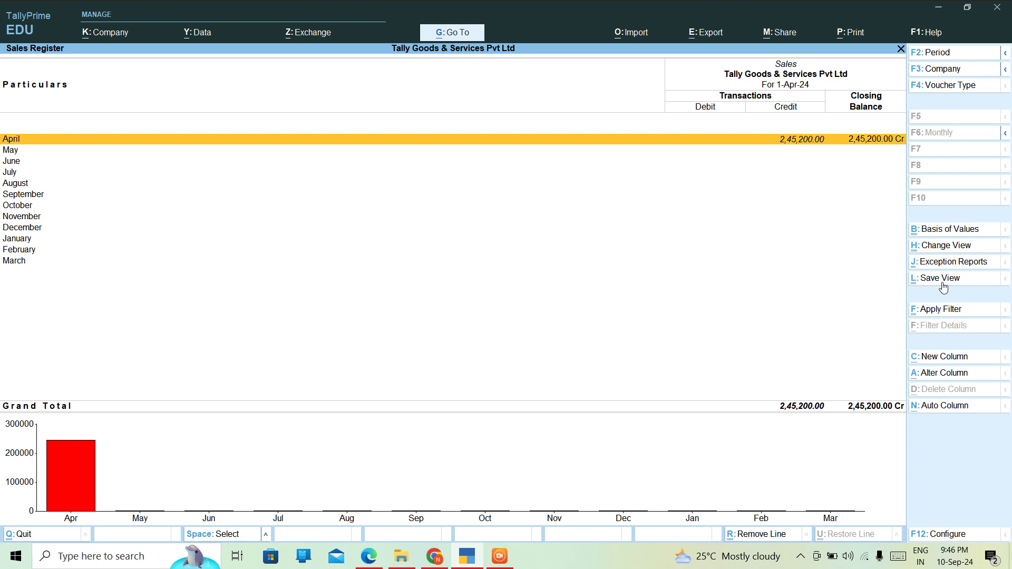
Step: Save the Monthly view as "Sales Register - My View", without making it the report's default or showing additional configuration
{"action": "key", "text": "ctrl+l"}
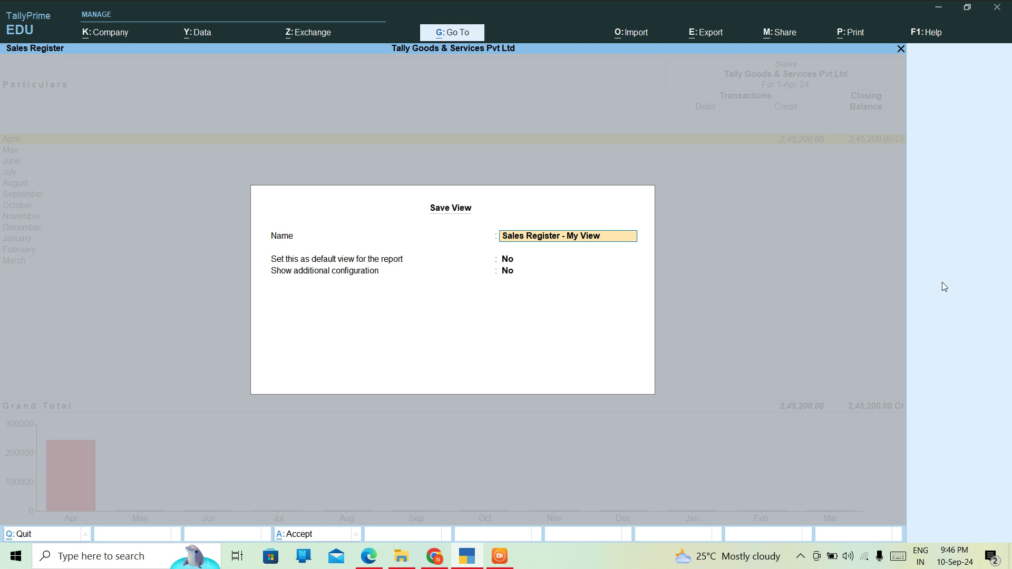
{"action": "key", "text": "Return"}
{"action": "key", "text": "Return"}
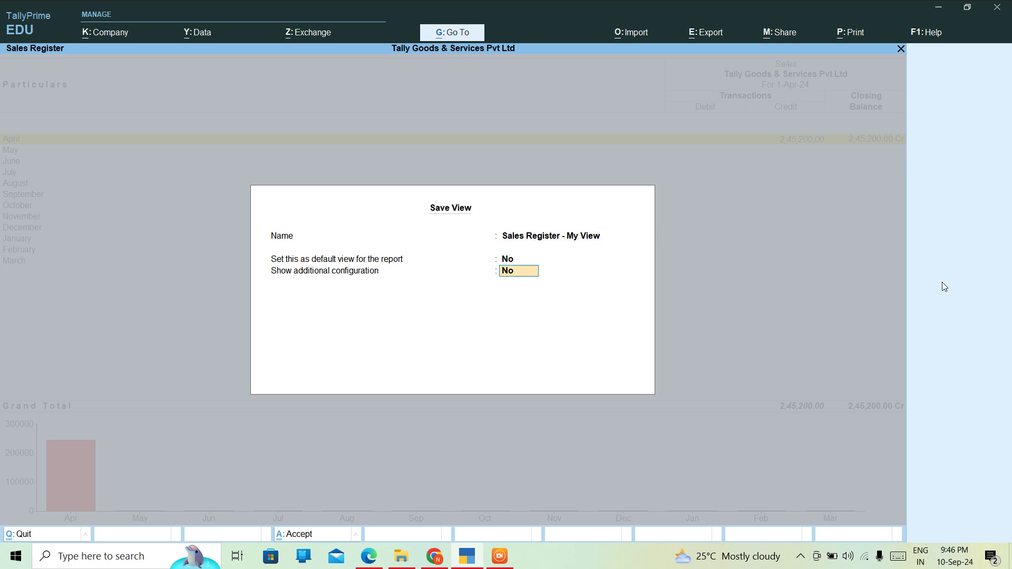
{"action": "key", "text": "Return"}
{"action": "key", "text": "Return"}
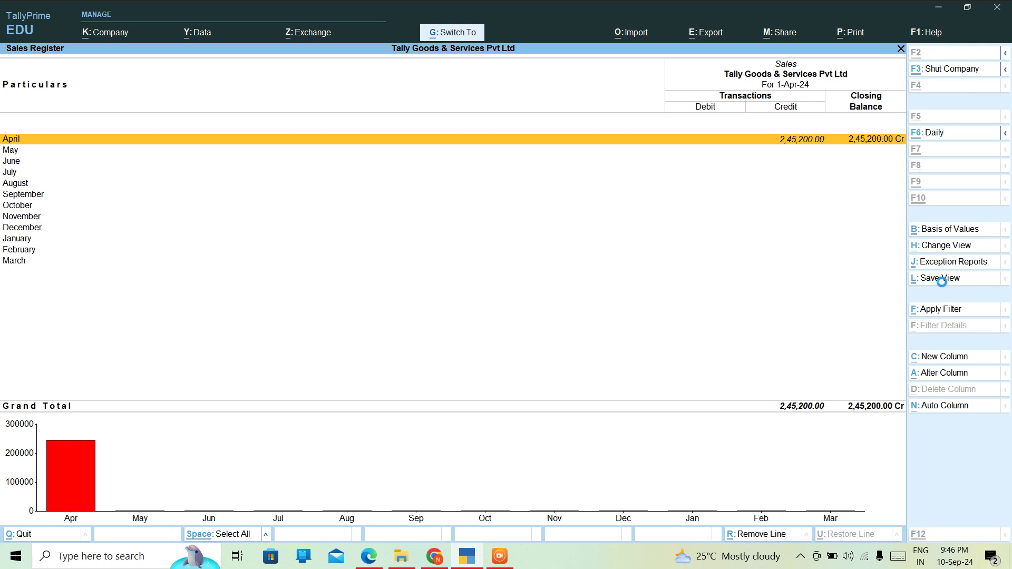
Step: Apply a basic voucher filter looking for 4-24 to the Sales Register
{"action": "key", "text": "ctrl+f"}
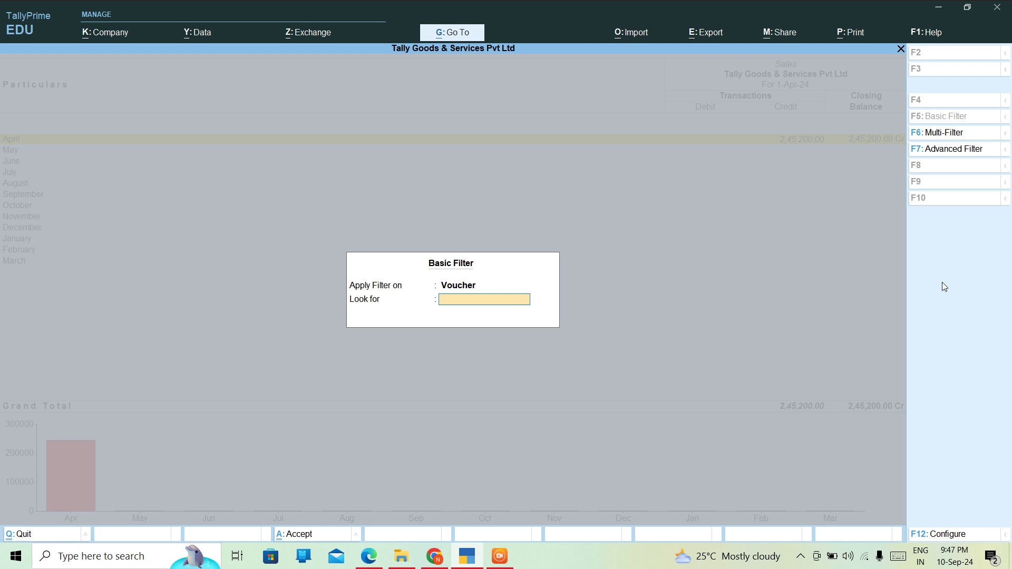
{"action": "type", "text": "4-24"}
{"action": "key", "text": "Return"}
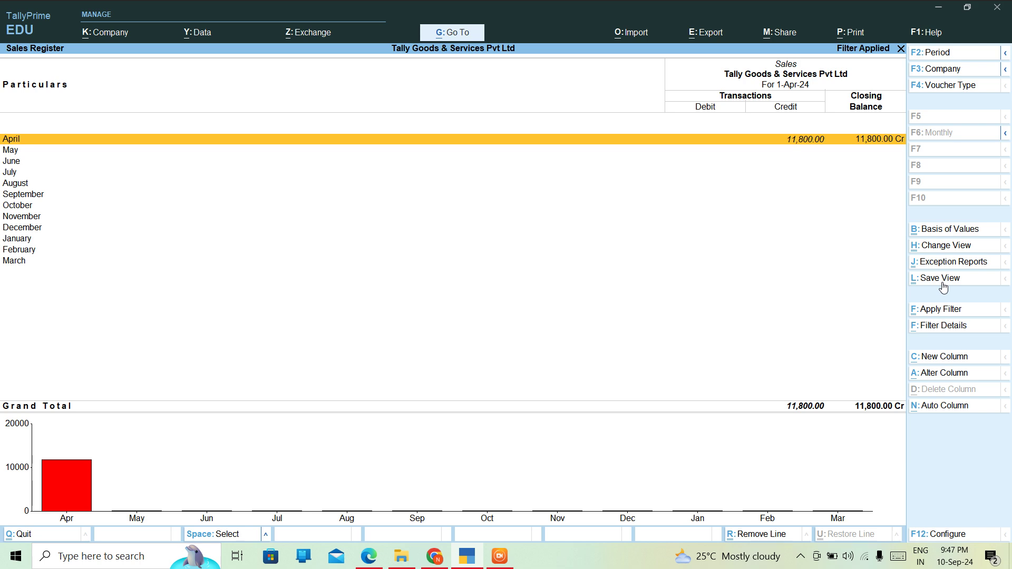
Step: Review the filtered Rajan Traders tax invoice from April, then close it and list all of April's sales vouchers
{"action": "key", "text": "Return"}
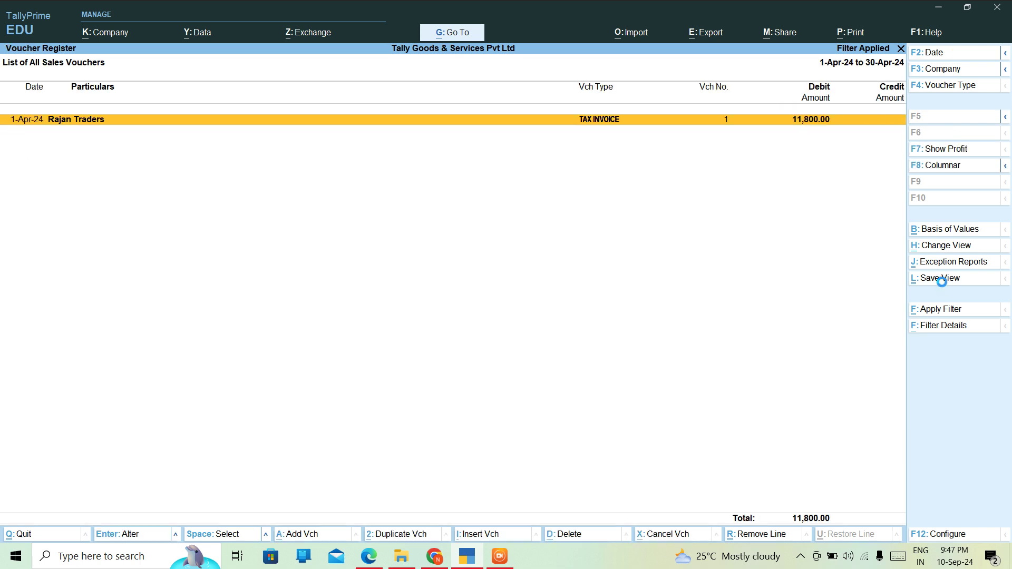
{"action": "key", "text": "Return"}
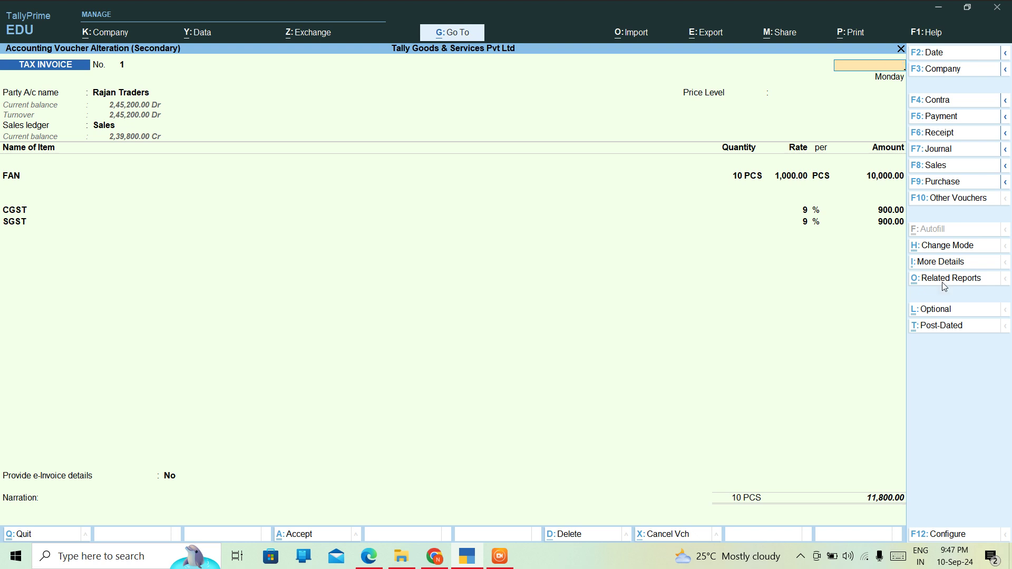
{"action": "key", "text": "Escape"}
{"action": "key", "text": "y"}
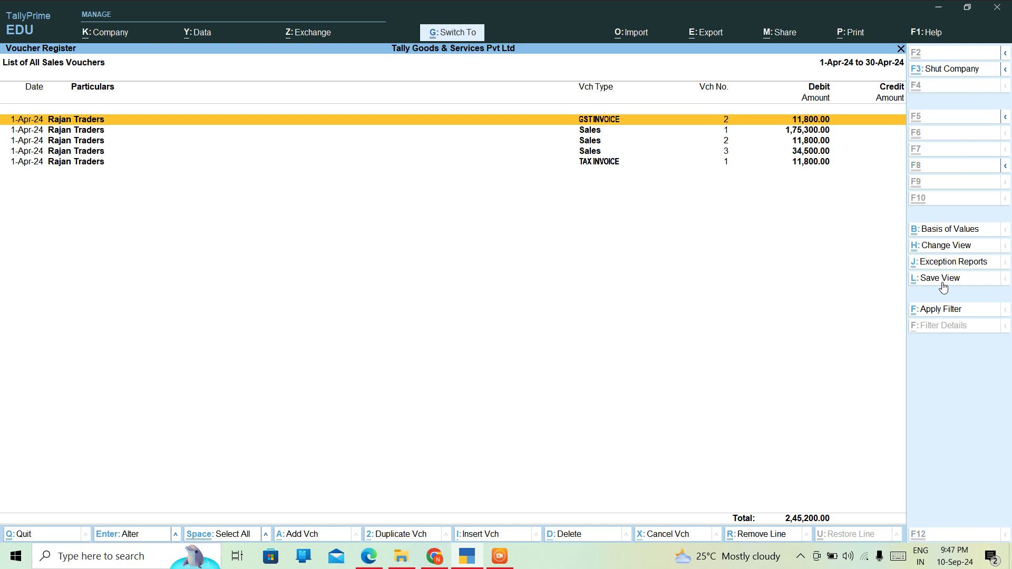
Step: Filter April's Voucher Register for vouchers matching 5-4-24
{"action": "key", "text": "ctrl+f"}
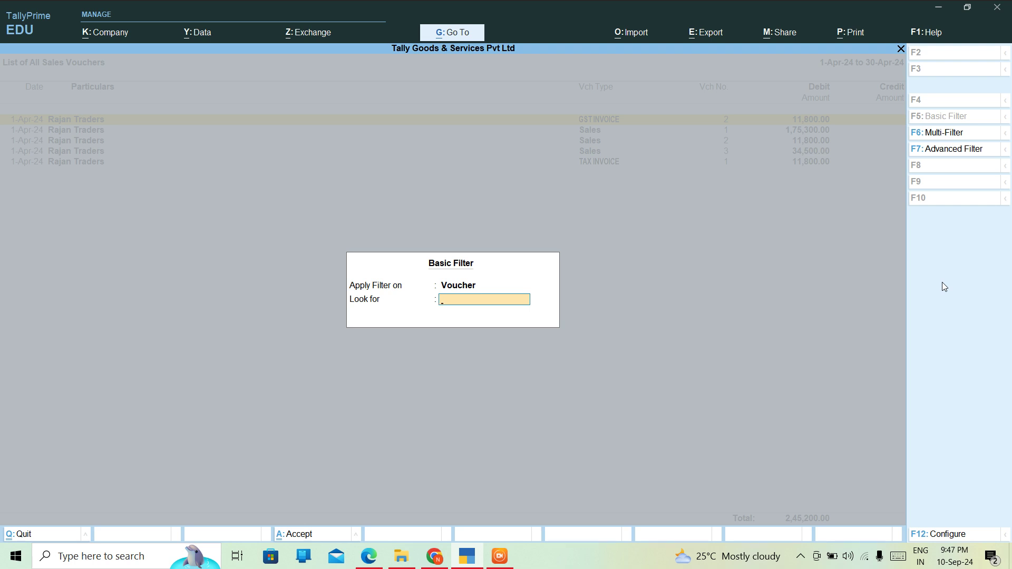
{"action": "type", "text": "5-4-24"}
{"action": "key", "text": "Return"}
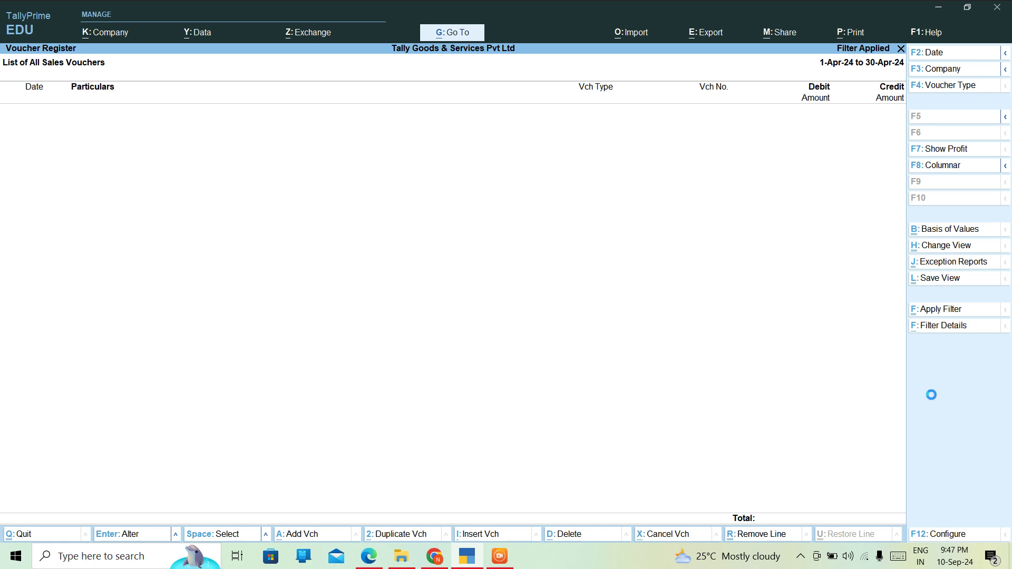
Step: Configure the Voucher Register to use the Detailed report format, with the other options kept at their defaults
{"action": "key", "text": "F12"}
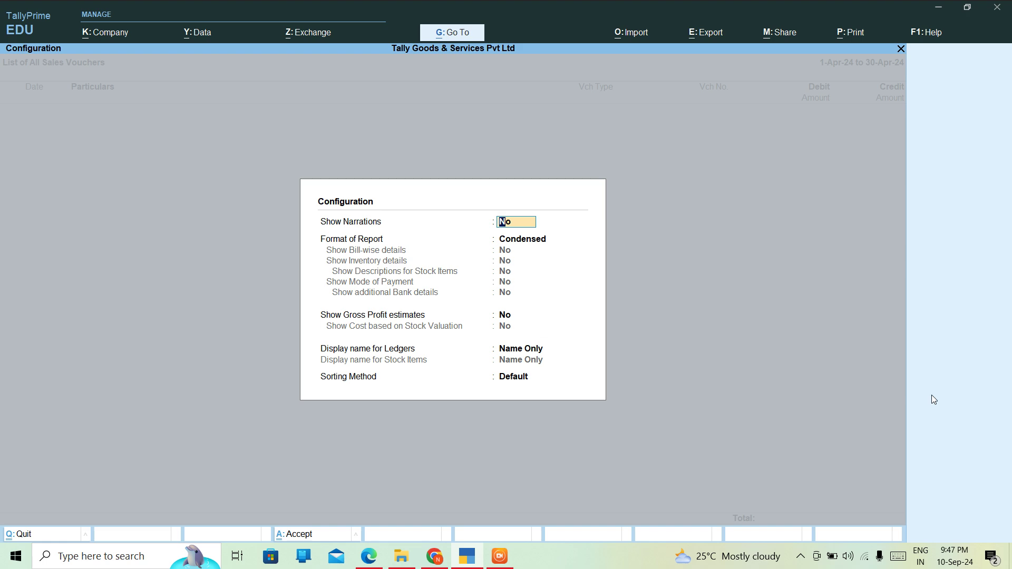
{"action": "key", "text": "Return"}
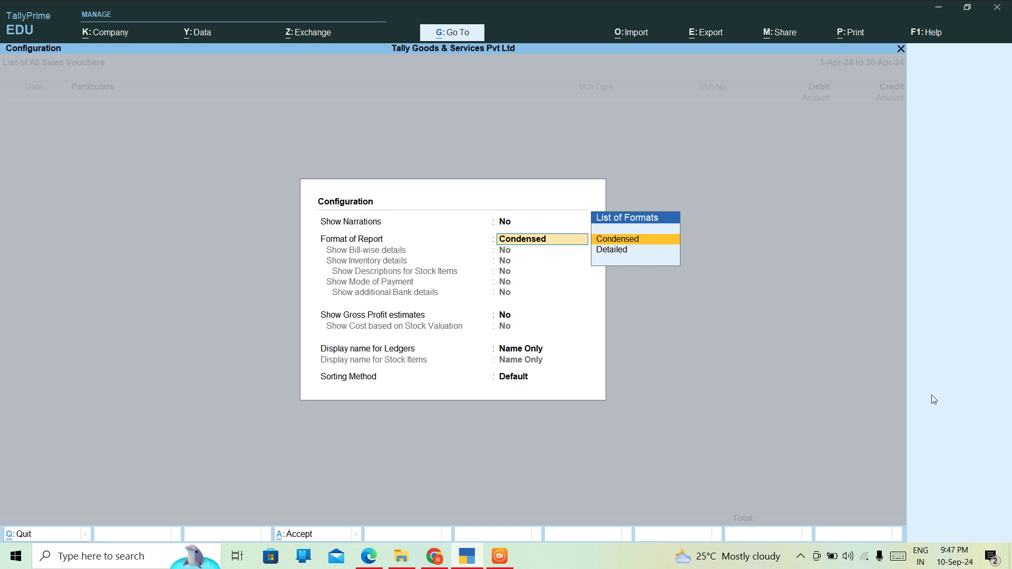
{"action": "key", "text": "Down"}
{"action": "key", "text": "Return"}
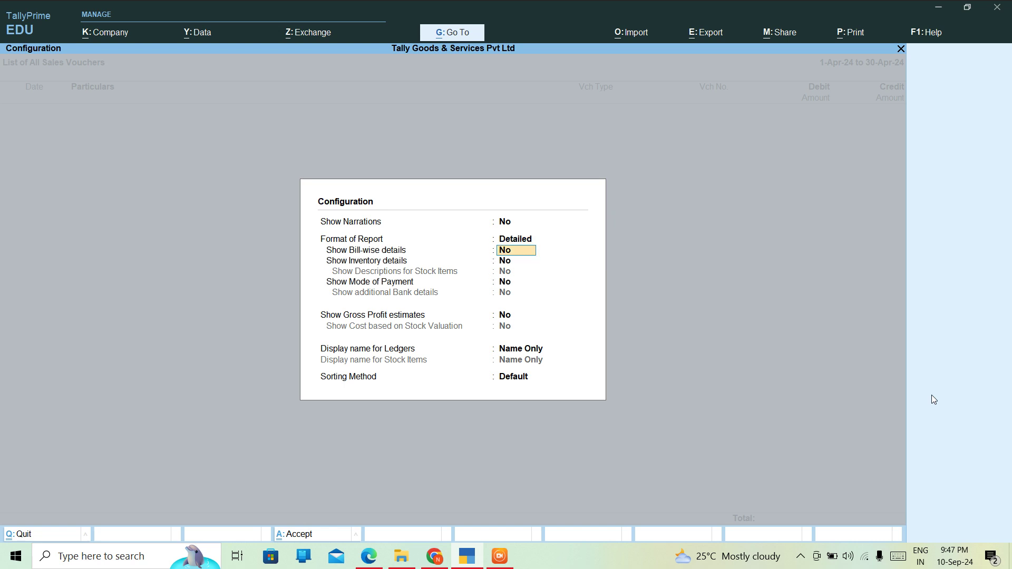
{"action": "key", "text": "Return"}
{"action": "key", "text": "Return"}
{"action": "key", "text": "Return"}
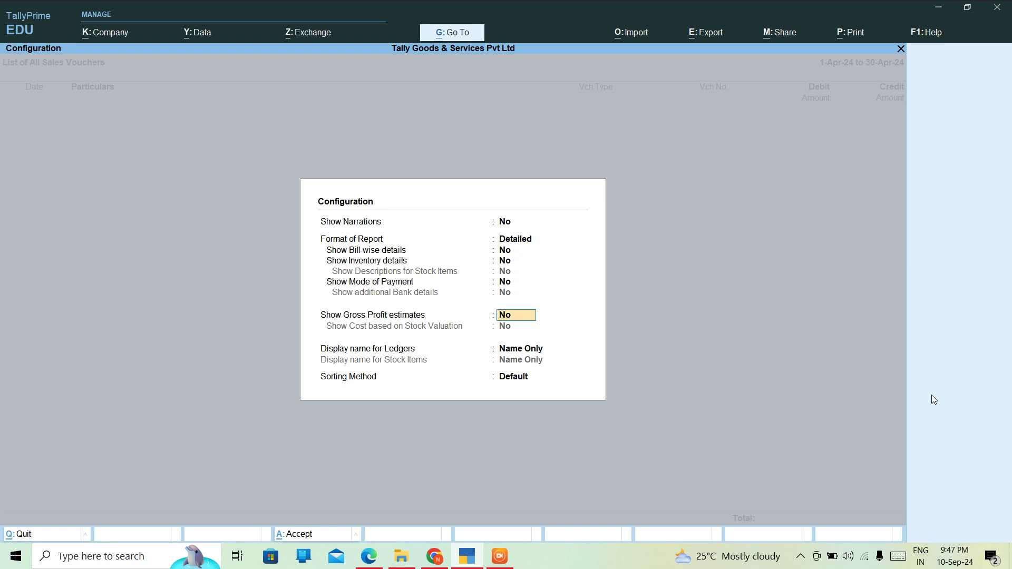
{"action": "key", "text": "ctrl+a"}
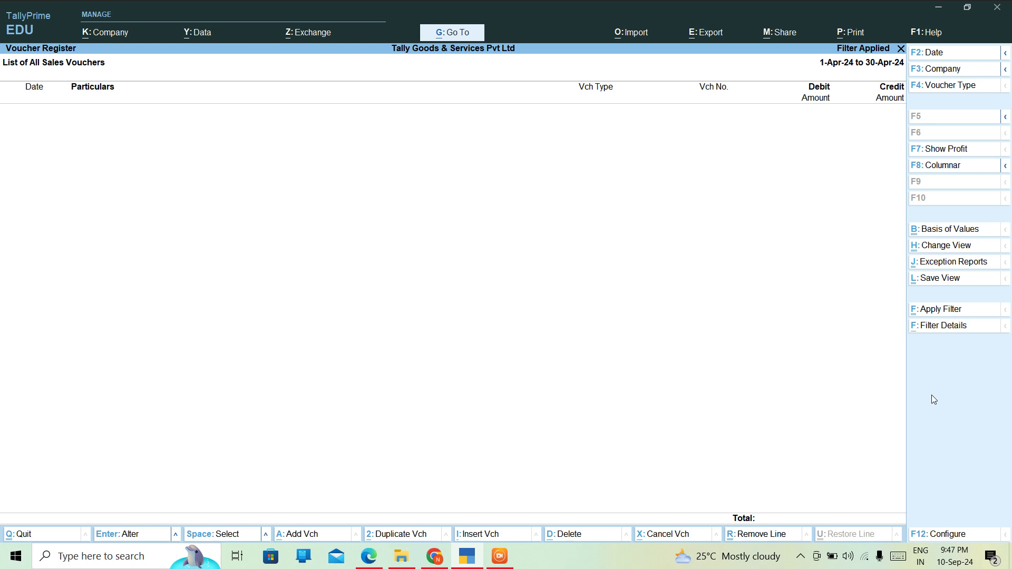
Step: Change the Voucher Register's basic filter to look for 1-4-24
{"action": "key", "text": "ctrl"}
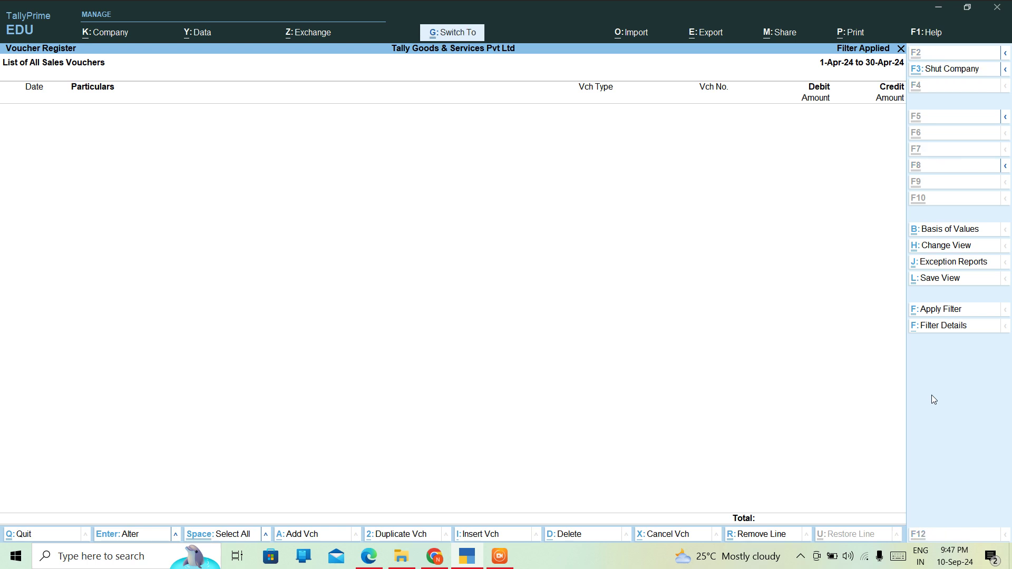
{"action": "key", "text": "ctrl+f"}
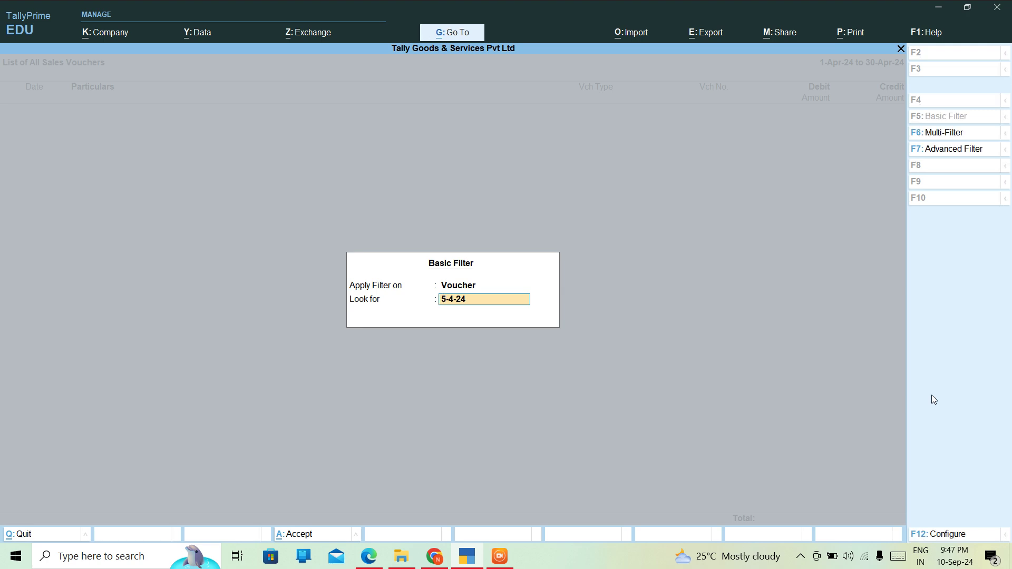
{"action": "type", "text": "1-4-24"}
{"action": "key", "text": "Return"}
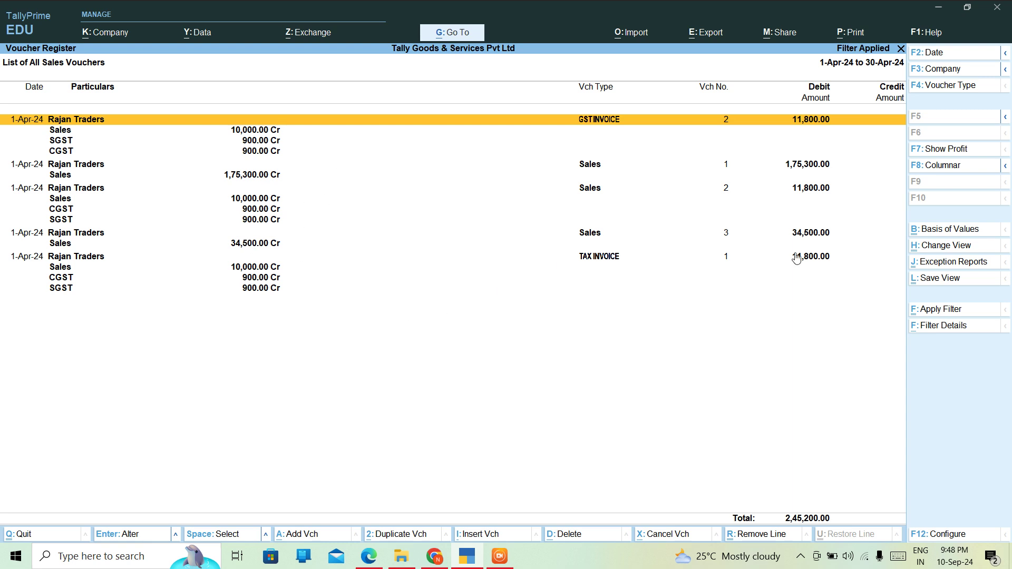
Step: Switch the Voucher Register to the Extract view, check its other available views, and return to the Sales Register
{"action": "key", "text": "ctrl+h"}
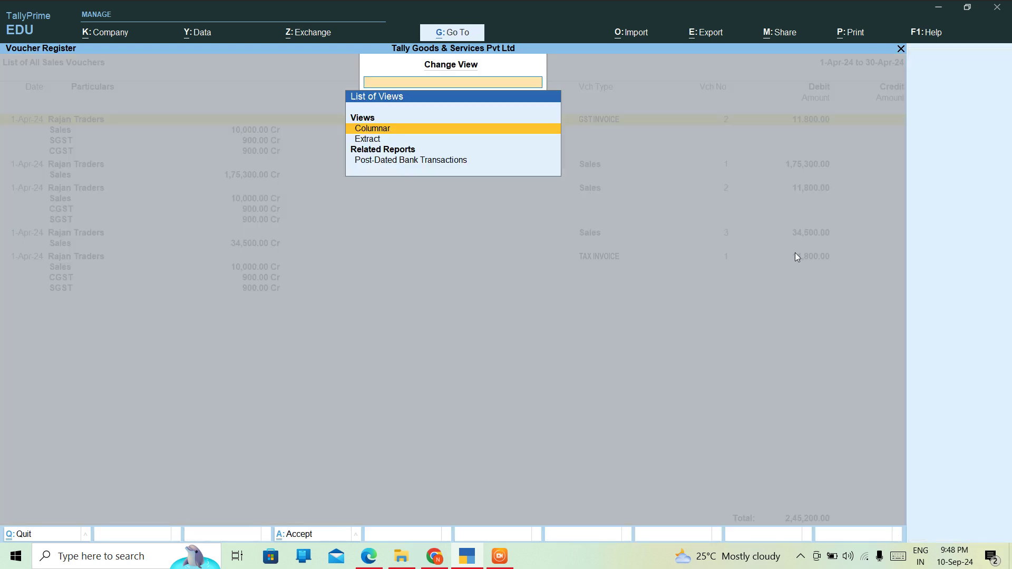
{"action": "key", "text": "Down"}
{"action": "key", "text": "Return"}
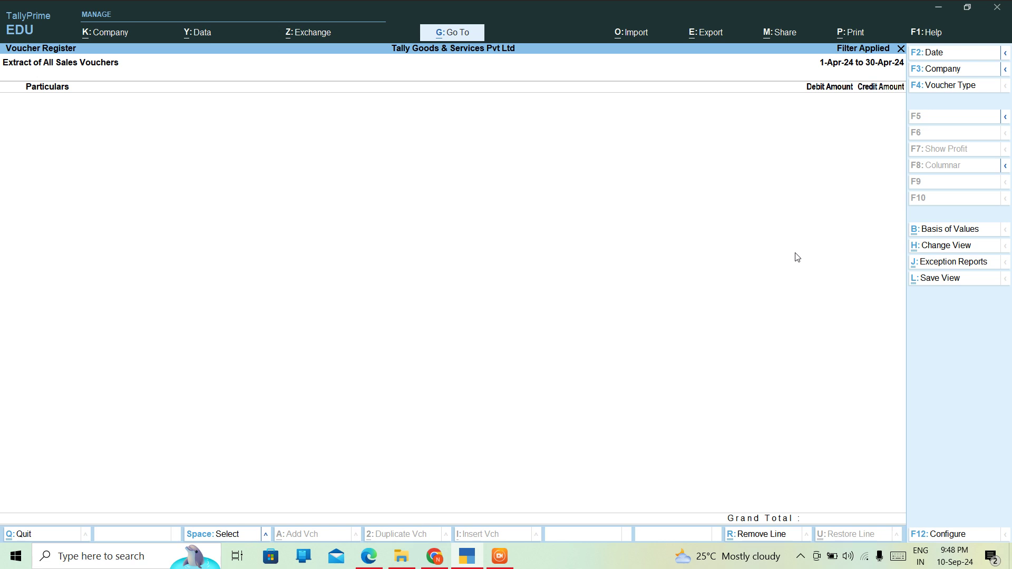
{"action": "key", "text": "ctrl+h"}
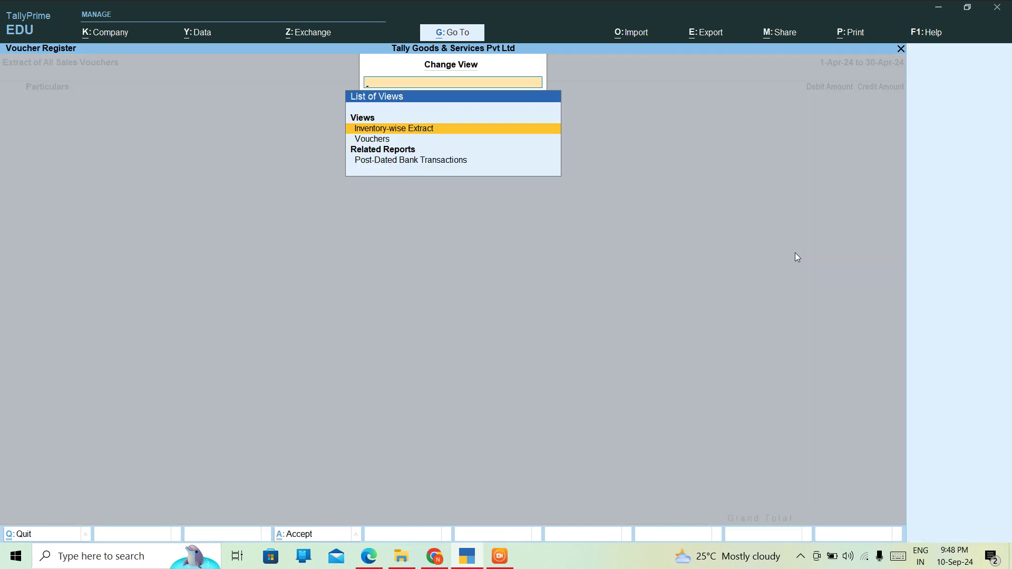
{"action": "key", "text": "Escape"}
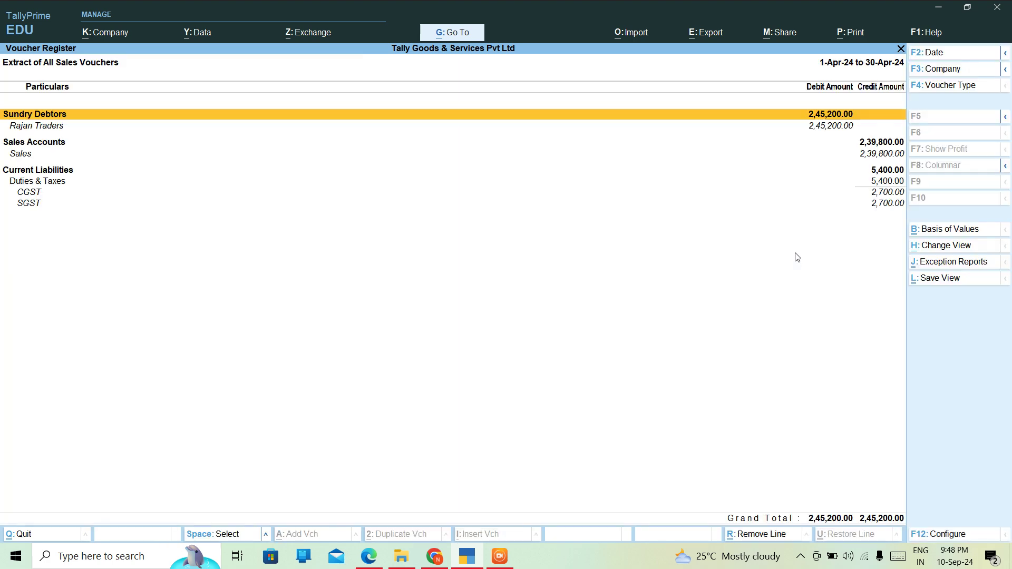
{"action": "key", "text": "Escape"}
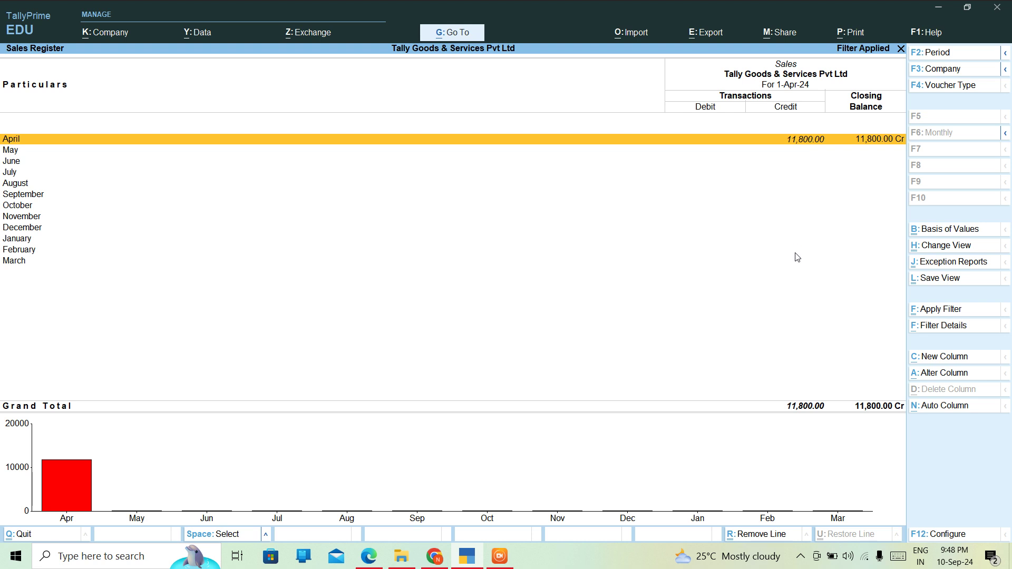
Step: Reopen April's sales vouchers and show the profit for each voucher
{"action": "key", "text": "Return"}
{"action": "key", "text": "Escape"}
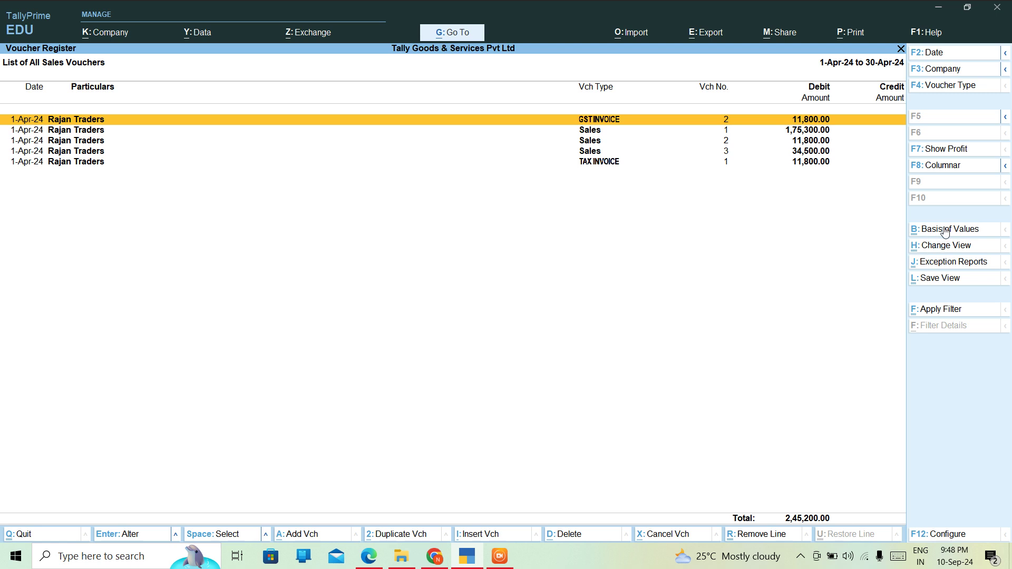
{"action": "left_click", "coordinate": [939, 150]}
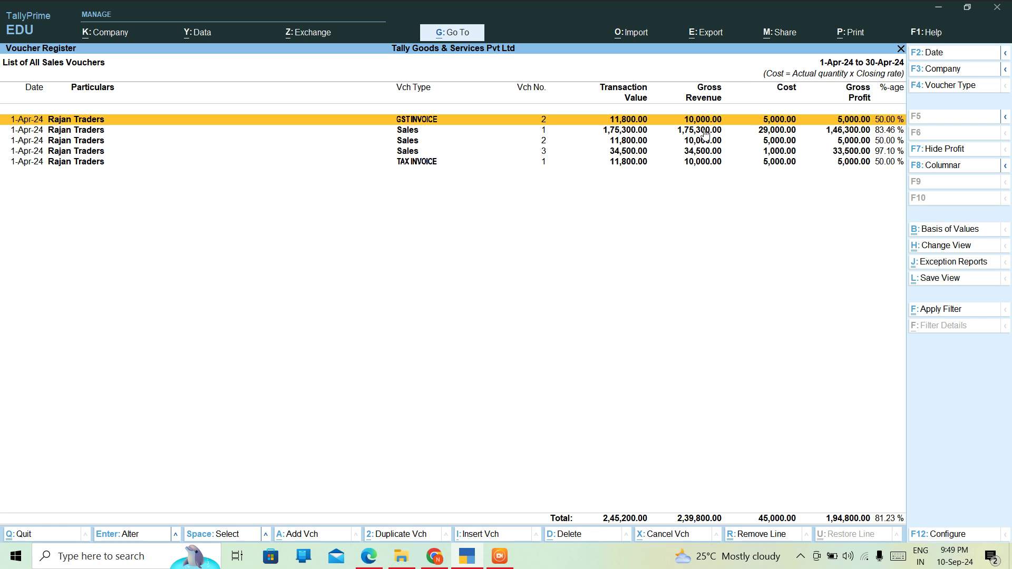
Step: Clear the Sales Register's filter and return to the Account Books list
{"action": "key", "text": "Escape"}
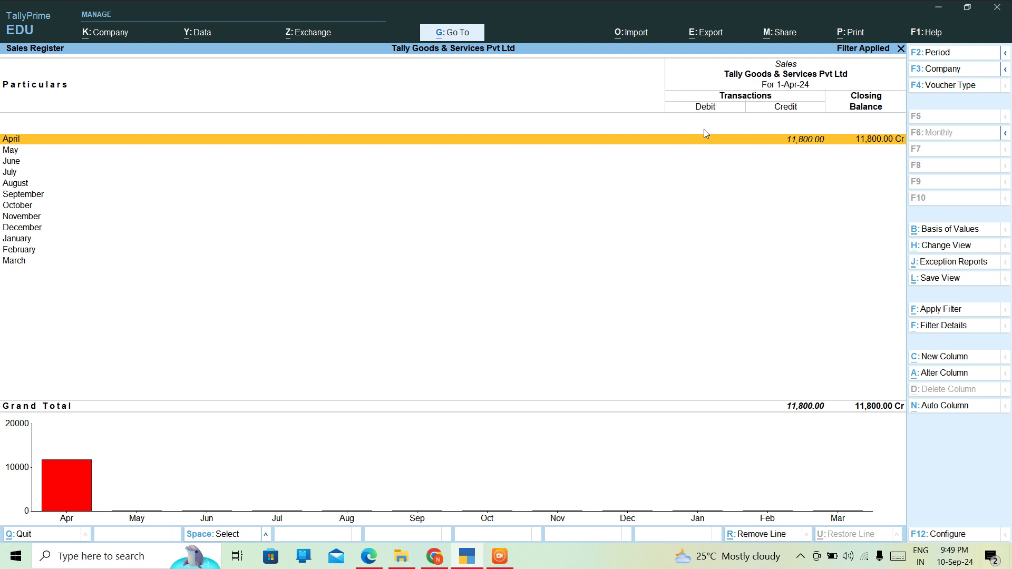
{"action": "key", "text": "Escape"}
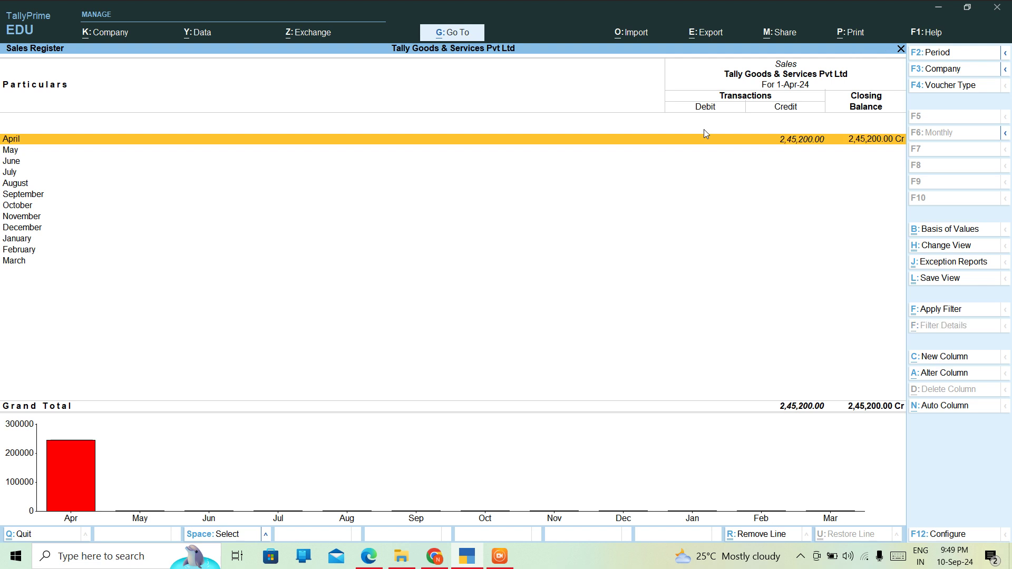
{"action": "key", "text": "Escape"}
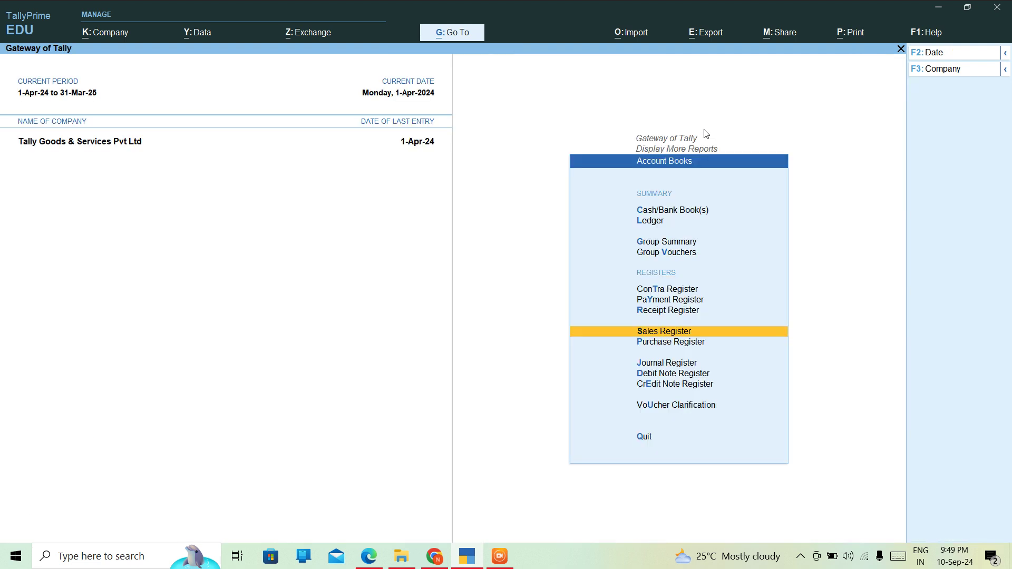